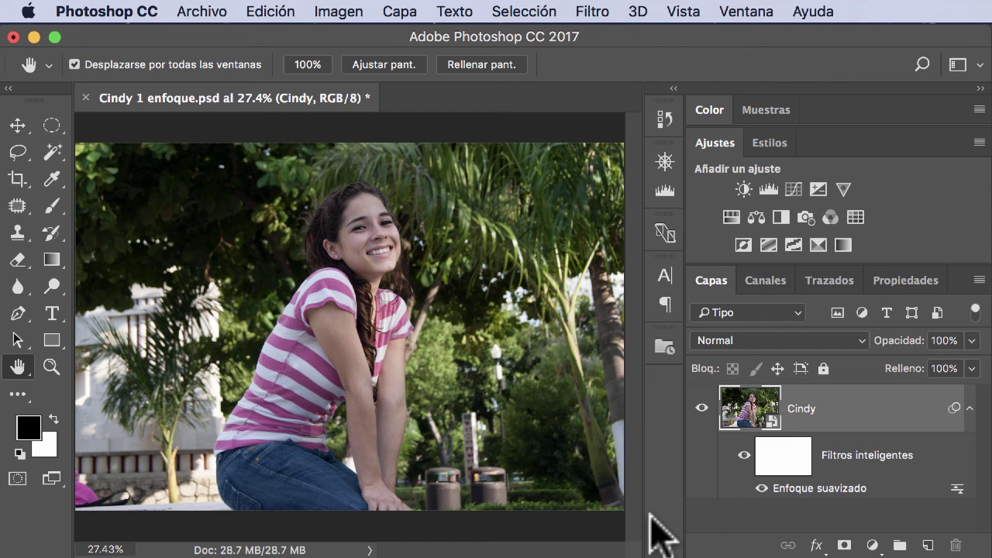
# Step: Zoom in on the girl and pan so her face is centred on screen
pyautogui.click(51, 366)
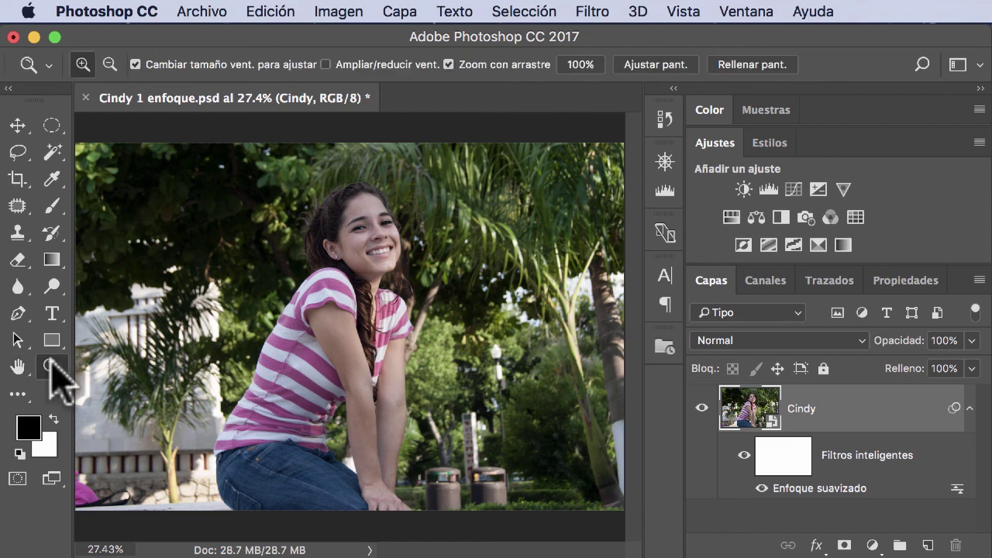
pyautogui.moveTo(271, 319); pyautogui.dragTo(348, 336)
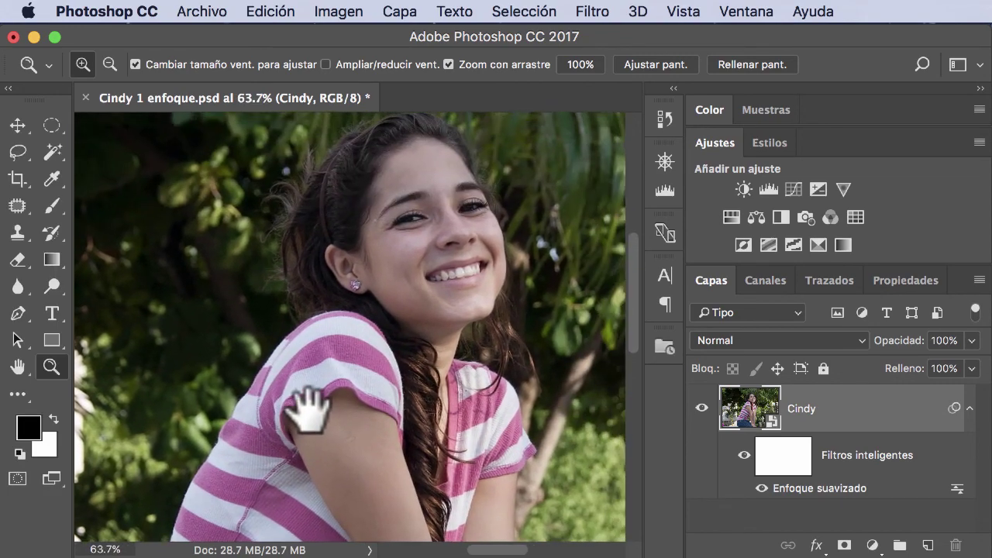
pyautogui.moveTo(380, 293)
pyautogui.mouseDown()
pyautogui.moveTo(248, 449)
pyautogui.moveTo(233, 441)
pyautogui.mouseUp()
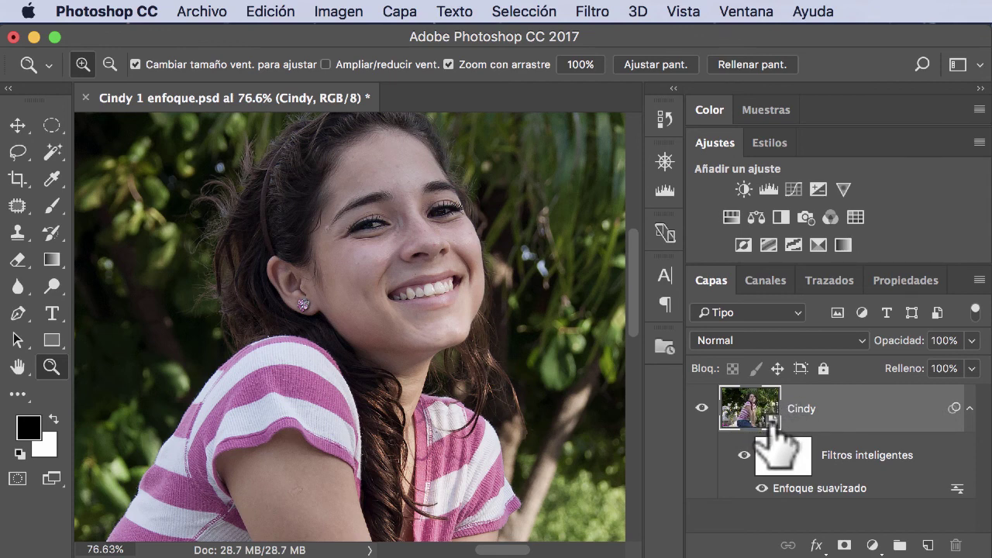
# Step: Select the smart filter mask, toggling between it and the Cindy layer
pyautogui.click(788, 468)
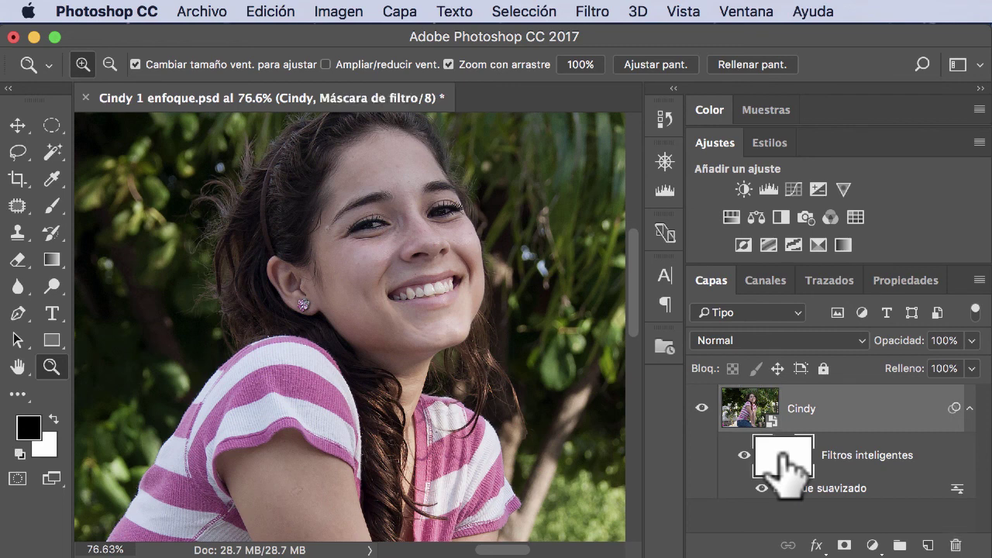
pyautogui.click(744, 411)
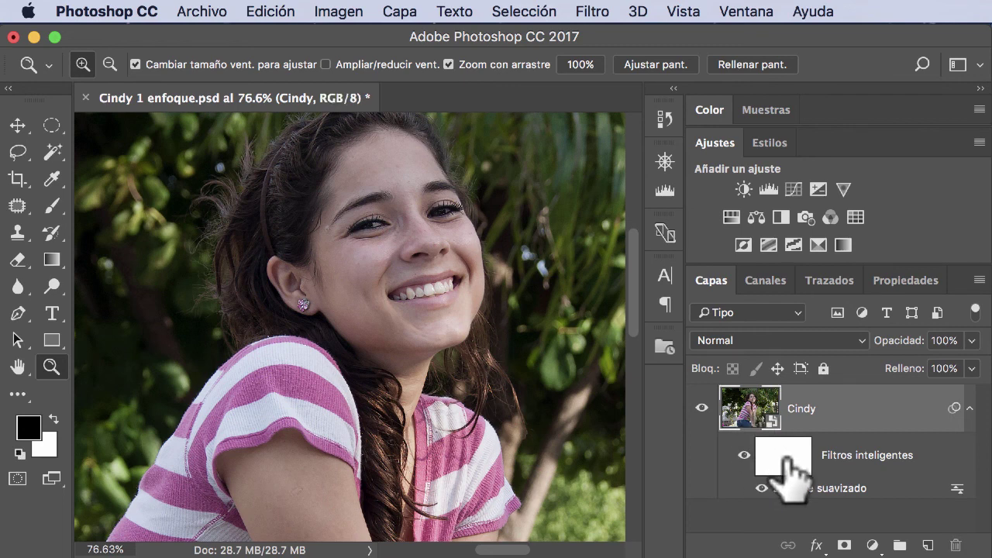
pyautogui.click(784, 463)
pyautogui.click(748, 411)
pyautogui.click(782, 457)
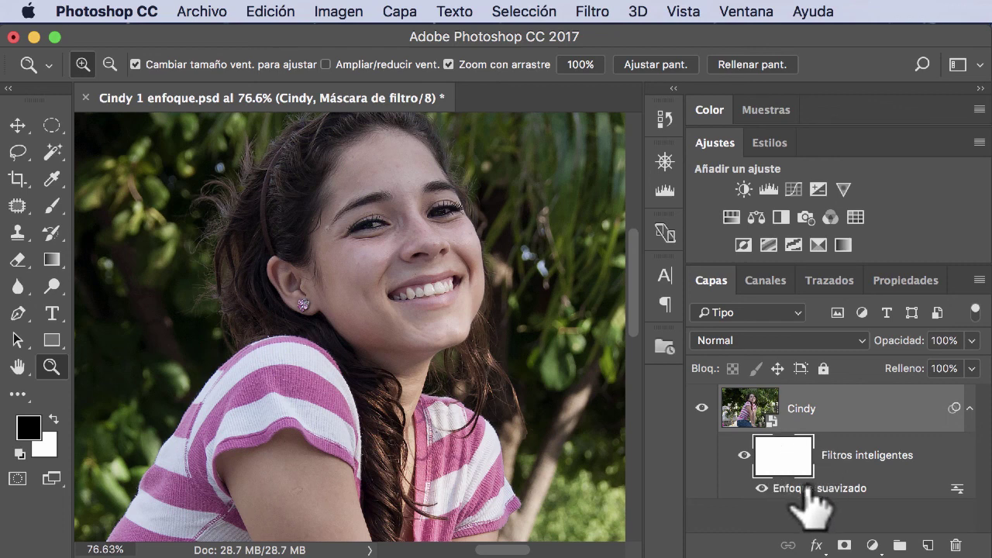
# Step: Change the Enfoque suavizado Radio to 1.7 px, with the preview zoomed out
pyautogui.doubleClick(805, 488)
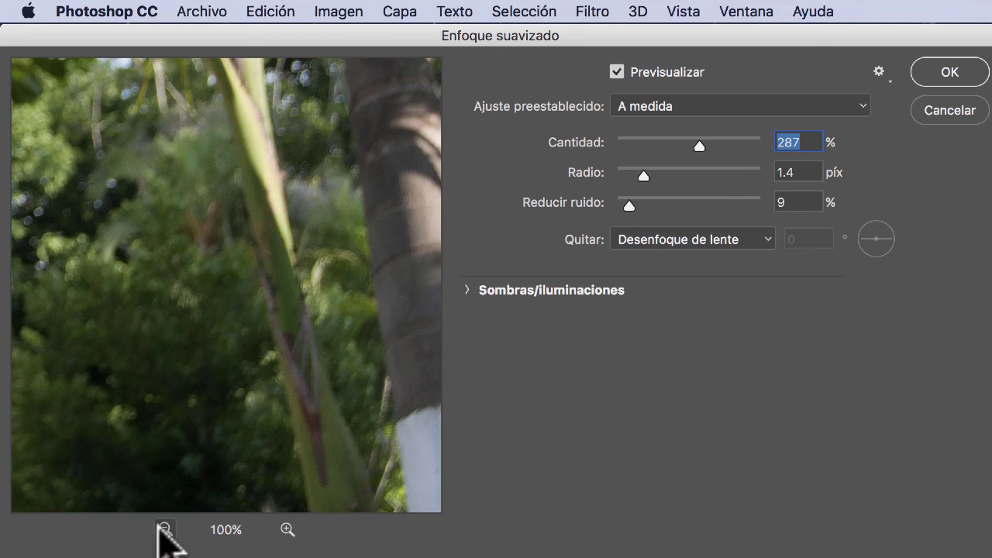
pyautogui.click(164, 530)
pyautogui.click(165, 529)
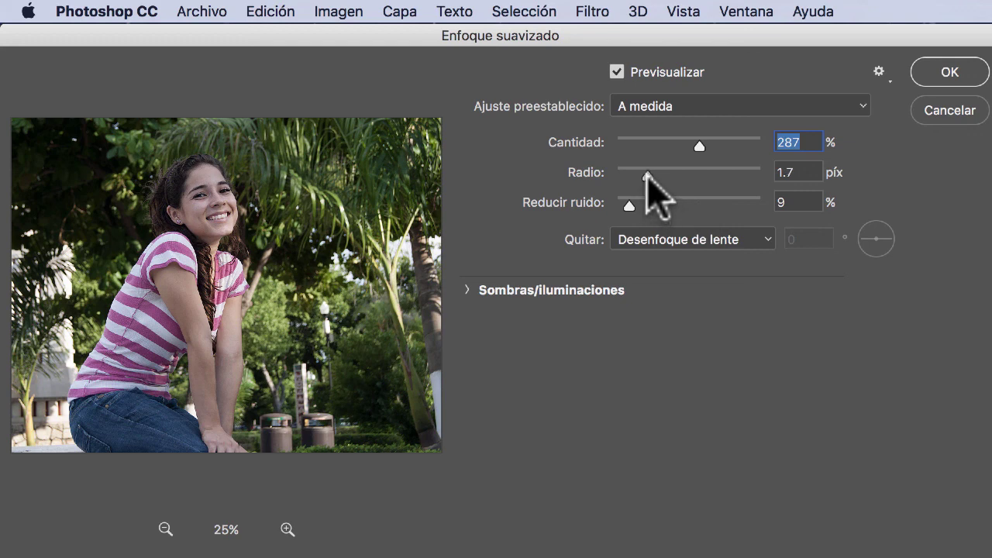
pyautogui.click(647, 175)
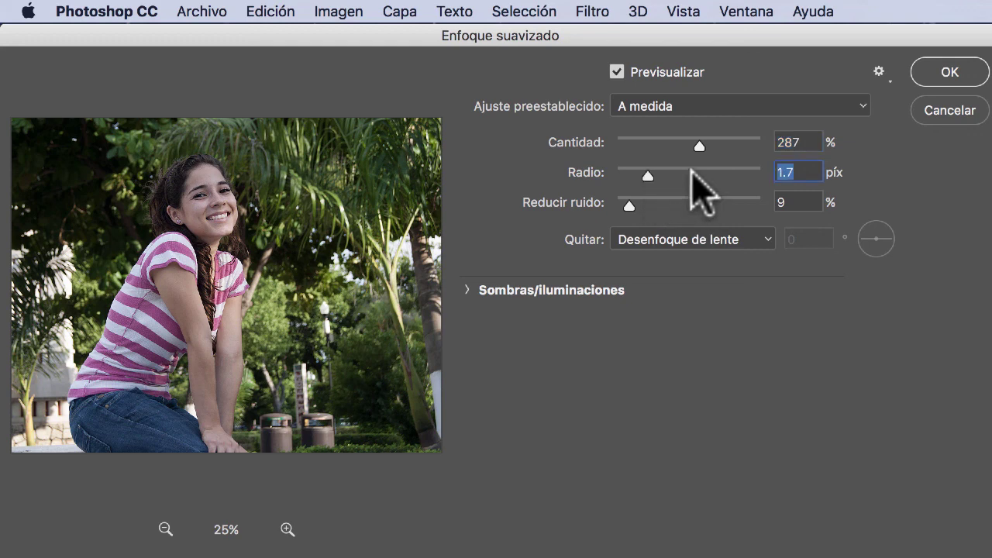
pyautogui.click(949, 72)
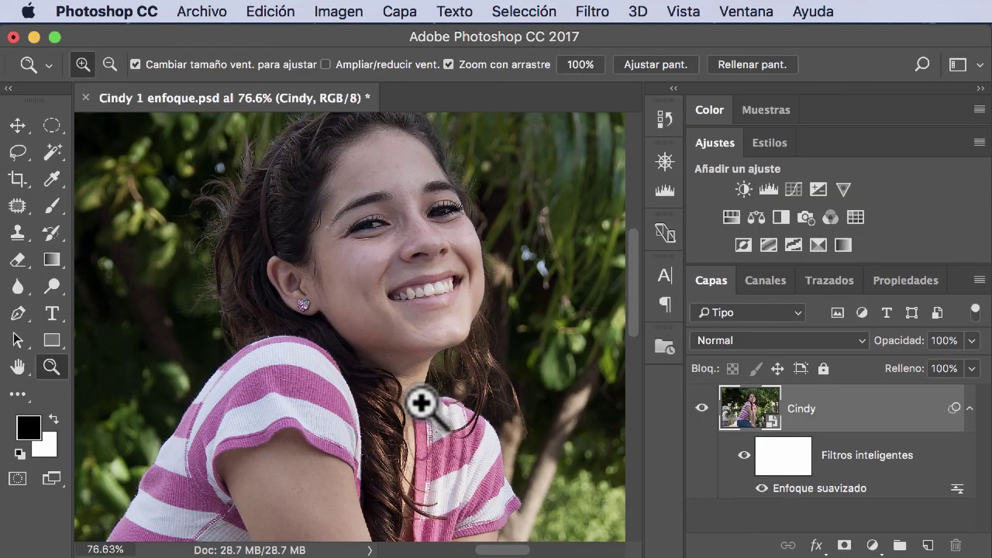
pyautogui.click(760, 488)
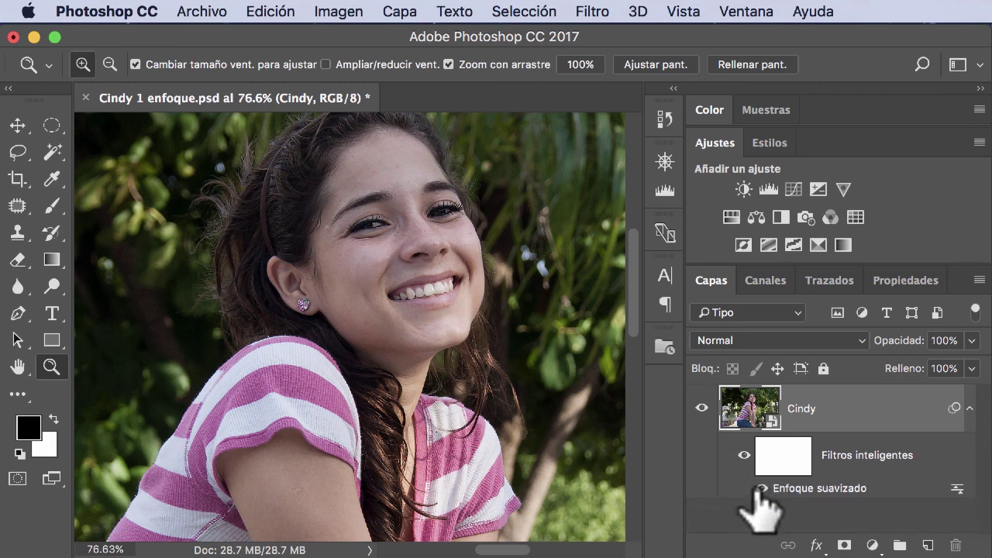
pyautogui.click(760, 488)
pyautogui.click(760, 488)
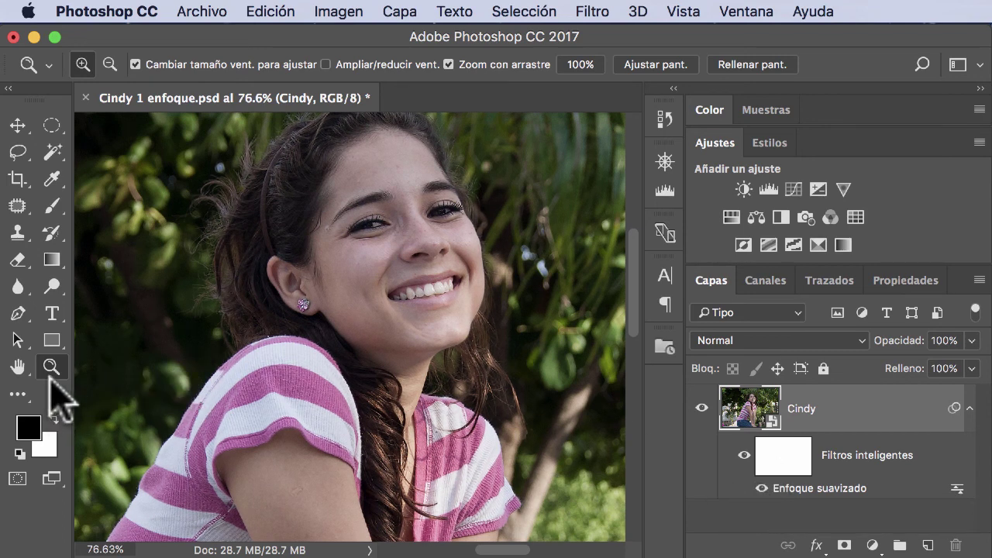
pyautogui.moveTo(451, 284)
pyautogui.mouseDown()
pyautogui.moveTo(475, 321)
pyautogui.moveTo(525, 354)
pyautogui.mouseUp()
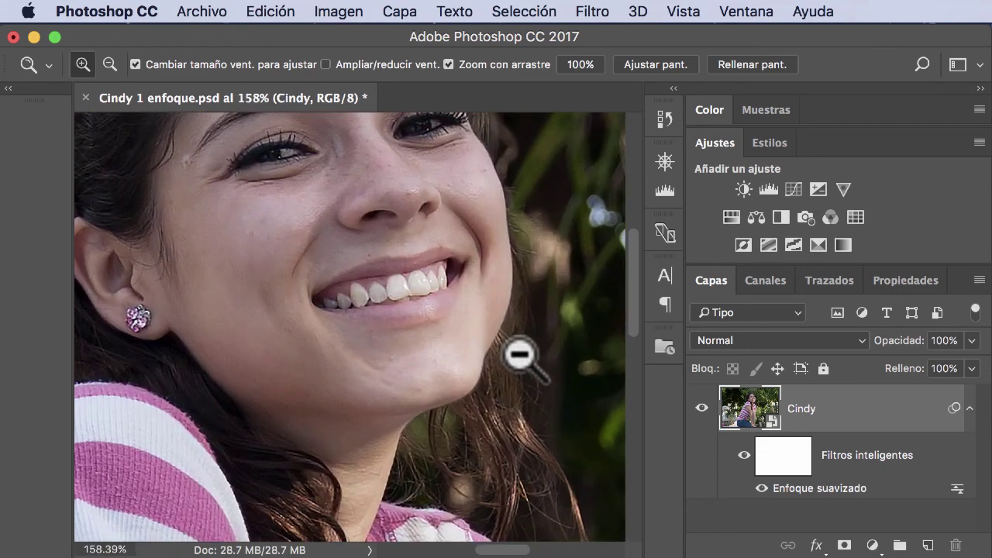
pyautogui.moveTo(388, 222); pyautogui.dragTo(399, 328)
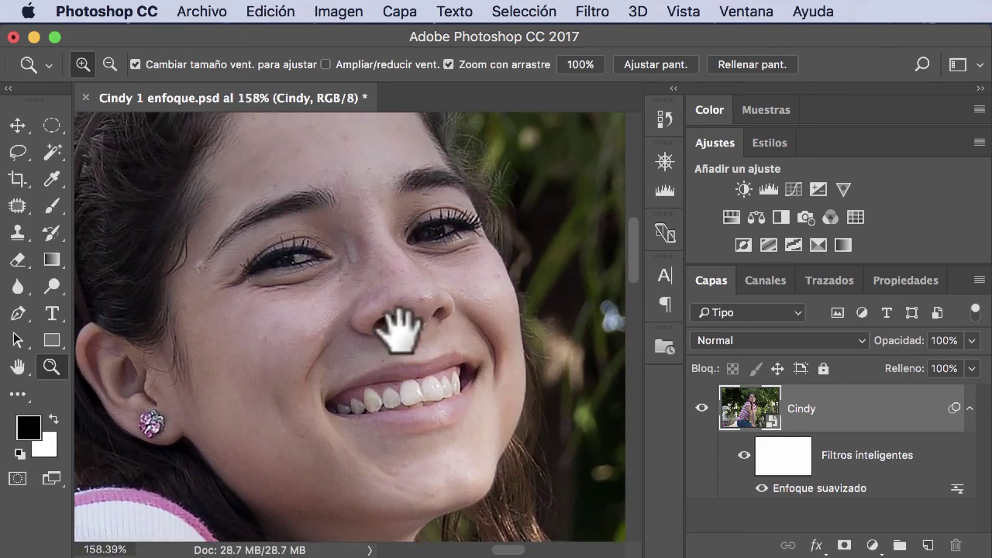
pyautogui.click(763, 489)
pyautogui.click(763, 489)
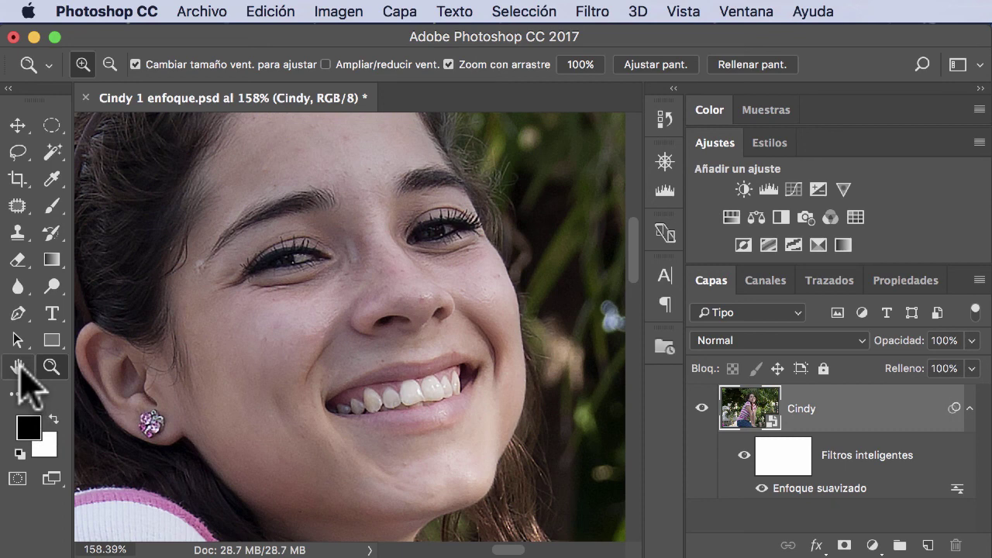
pyautogui.scroll(-2, 366, 422)
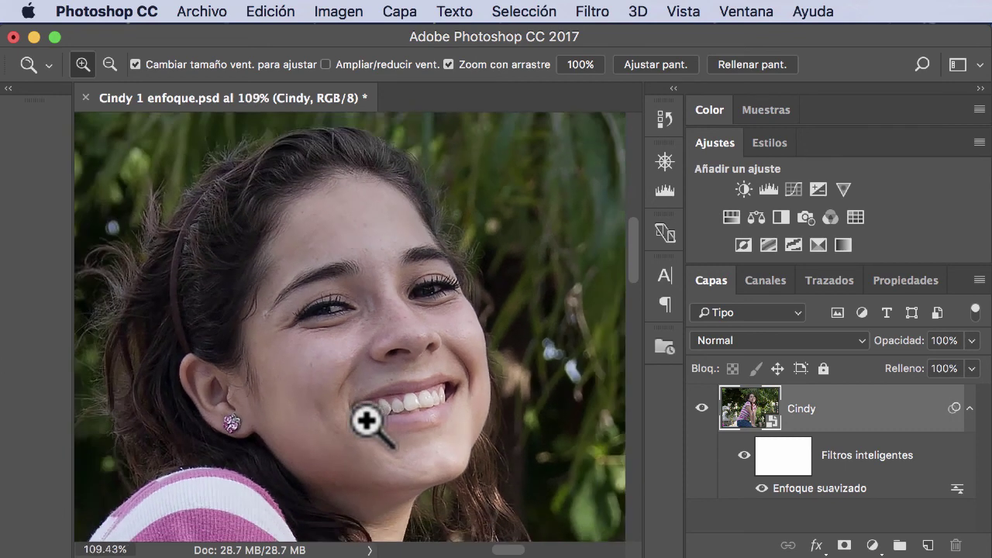
pyautogui.scroll(-2, 367, 423)
pyautogui.scroll(-1, 348, 421)
pyautogui.moveTo(405, 427); pyautogui.dragTo(387, 337)
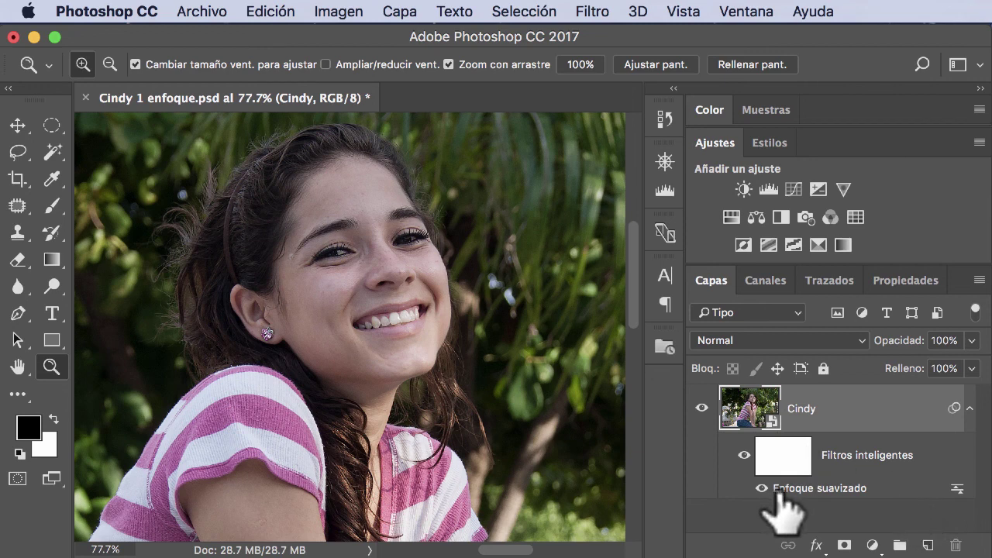
# Step: Open Enfoque suavizado's blending options, move the dialog up, and list the blend modes
pyautogui.doubleClick(956, 488)
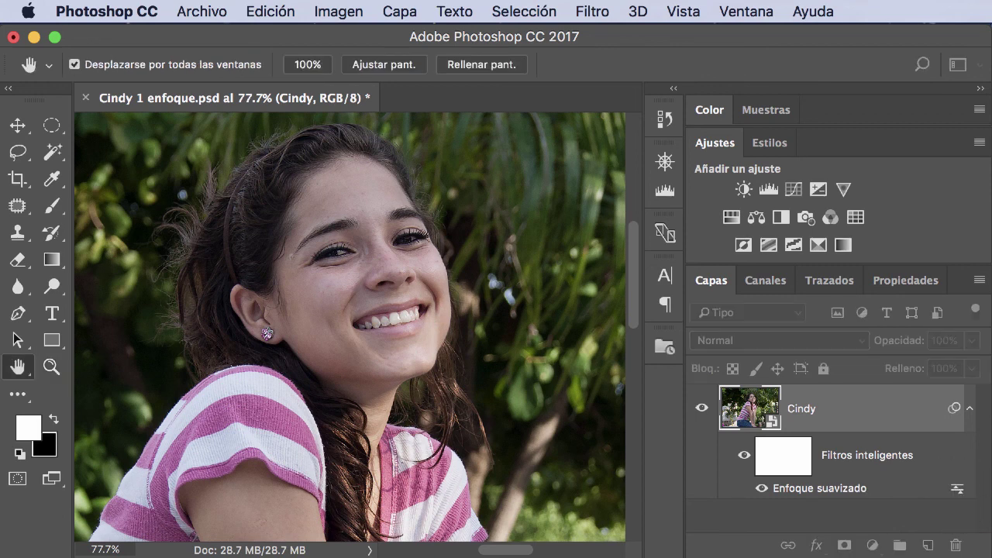
pyautogui.moveTo(372, 176); pyautogui.dragTo(333, 107)
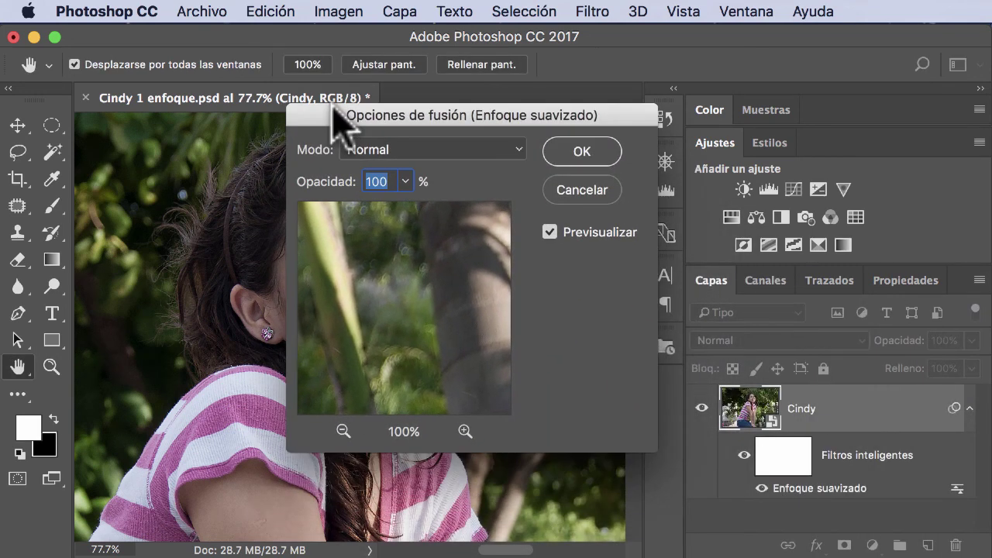
pyautogui.moveTo(525, 115); pyautogui.dragTo(504, 35)
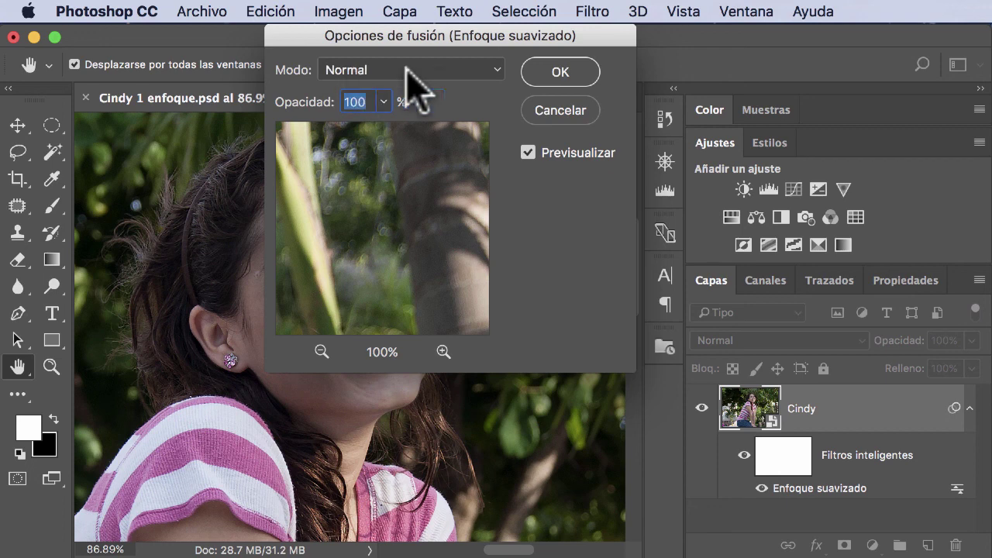
pyautogui.click(457, 69)
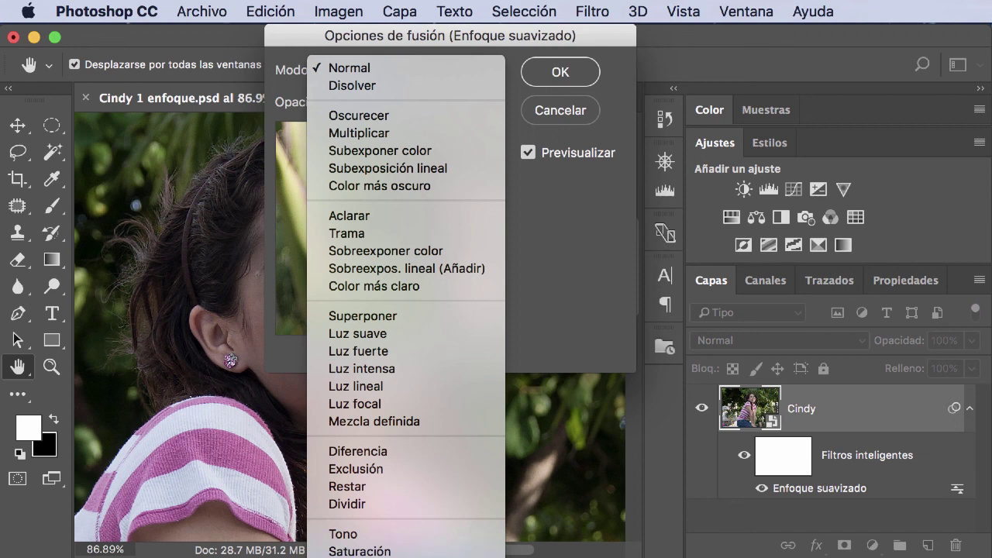
# Step: Choose Luminosidad as the filter's blend mode and zoom the preview onto the girl's face
pyautogui.click(411, 514)
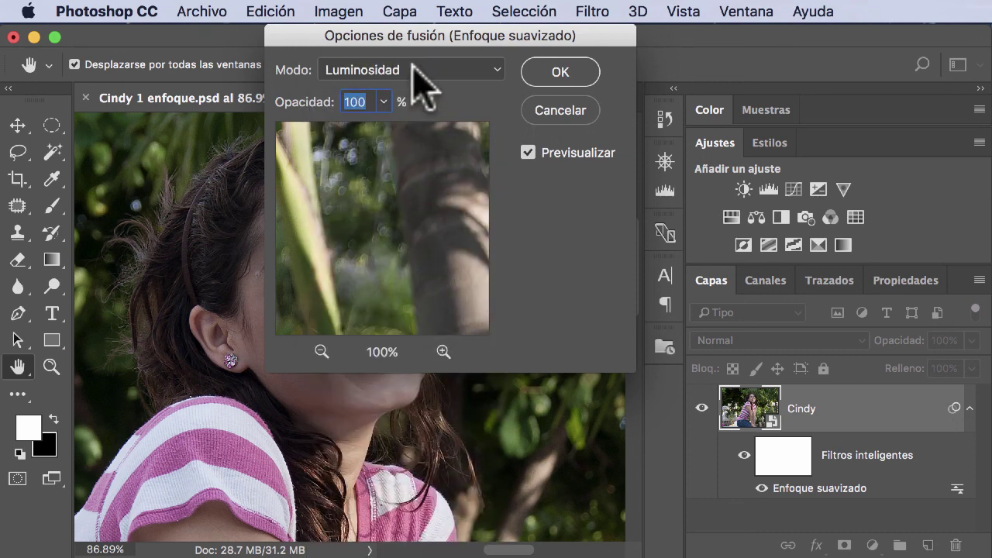
pyautogui.click(494, 70)
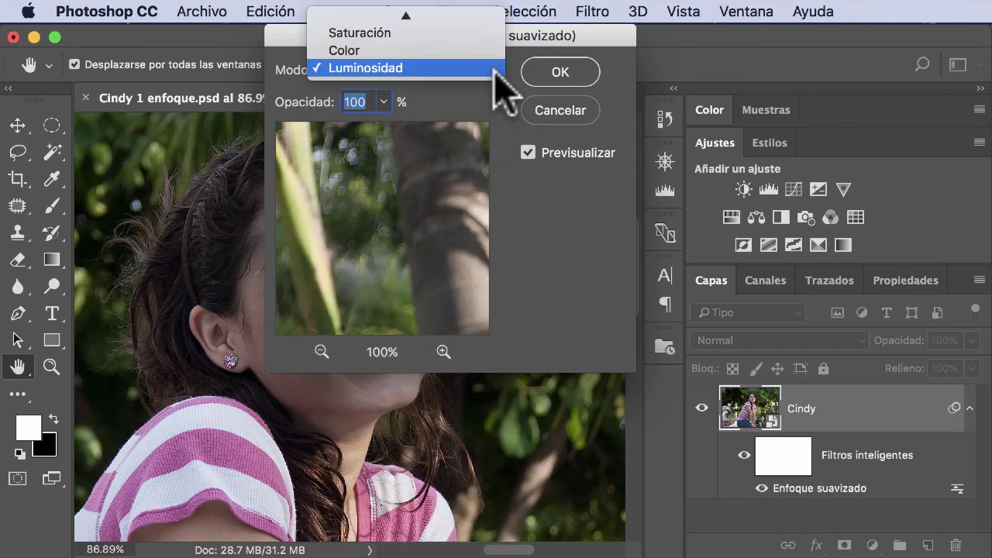
pyautogui.click(323, 350)
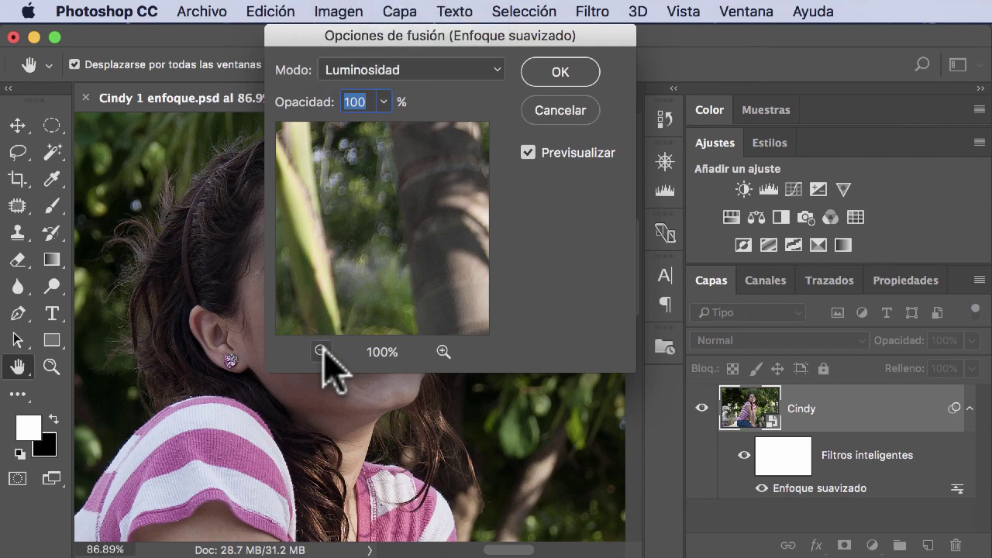
pyautogui.click(321, 352)
pyautogui.click(321, 351)
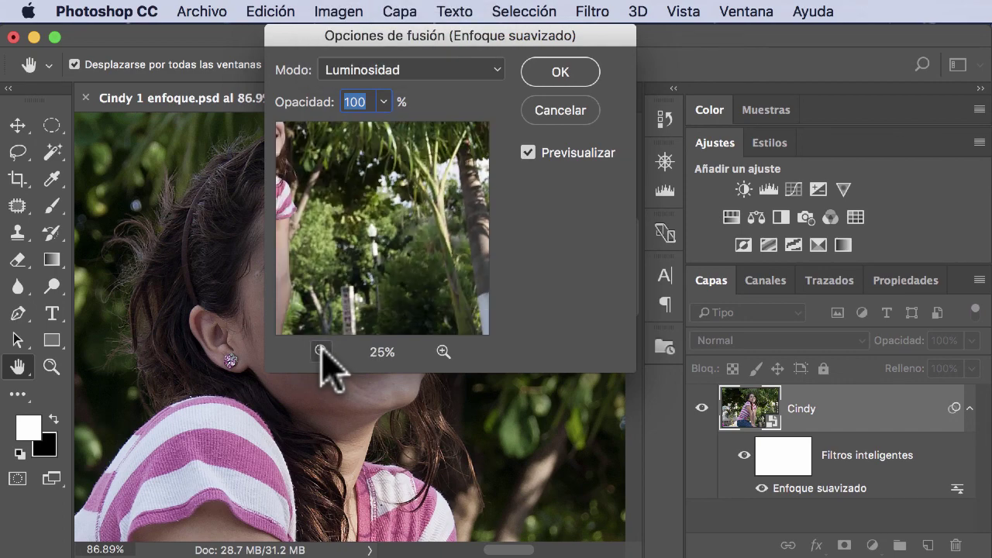
pyautogui.moveTo(364, 200)
pyautogui.mouseDown()
pyautogui.moveTo(422, 194)
pyautogui.moveTo(416, 188)
pyautogui.mouseUp()
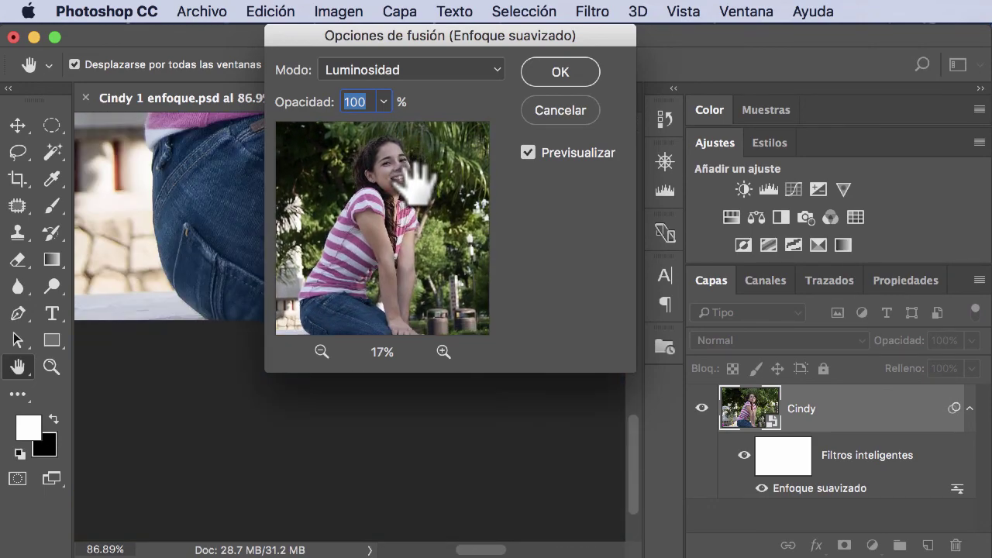
pyautogui.moveTo(416, 188); pyautogui.dragTo(411, 293)
pyautogui.click(444, 351)
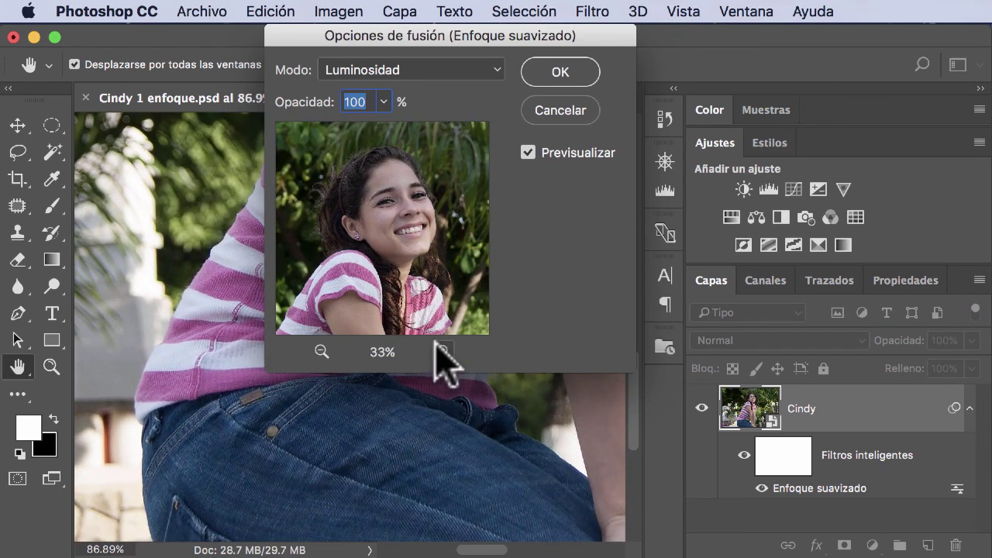
pyautogui.click(443, 351)
pyautogui.moveTo(410, 214); pyautogui.dragTo(406, 248)
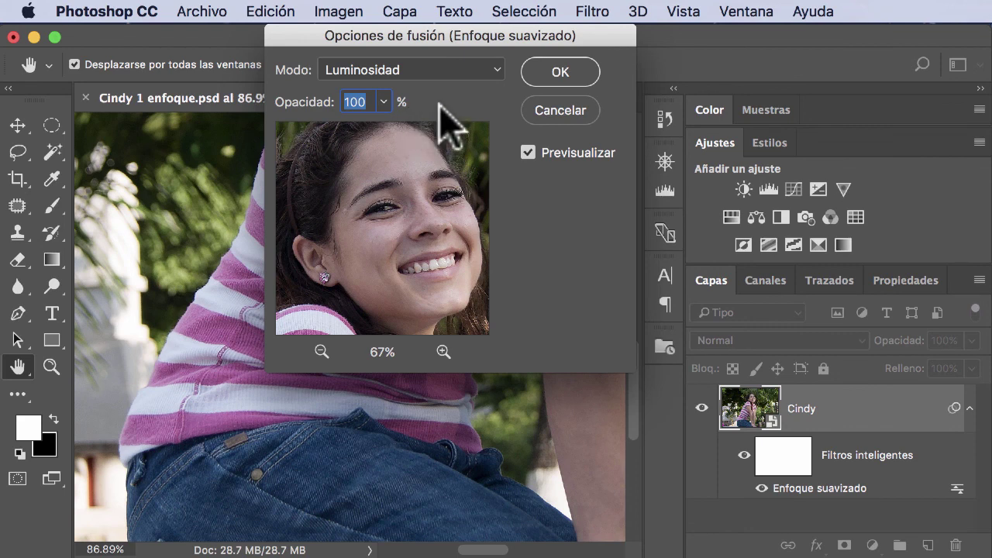
# Step: Reconfirm Luminosidad, lower the filter opacity to 77%, compare the preview and apply
pyautogui.click(494, 69)
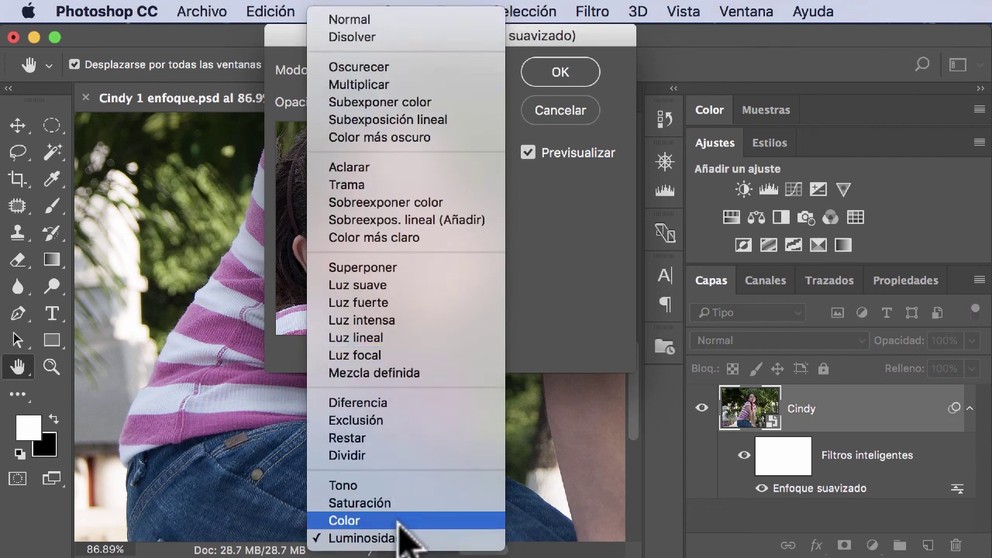
pyautogui.click(405, 536)
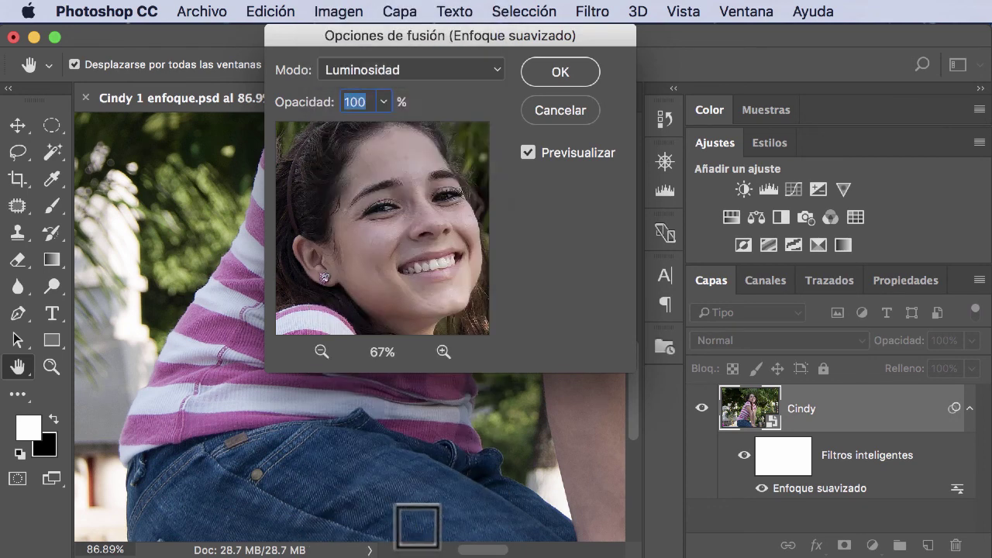
pyautogui.click(382, 103)
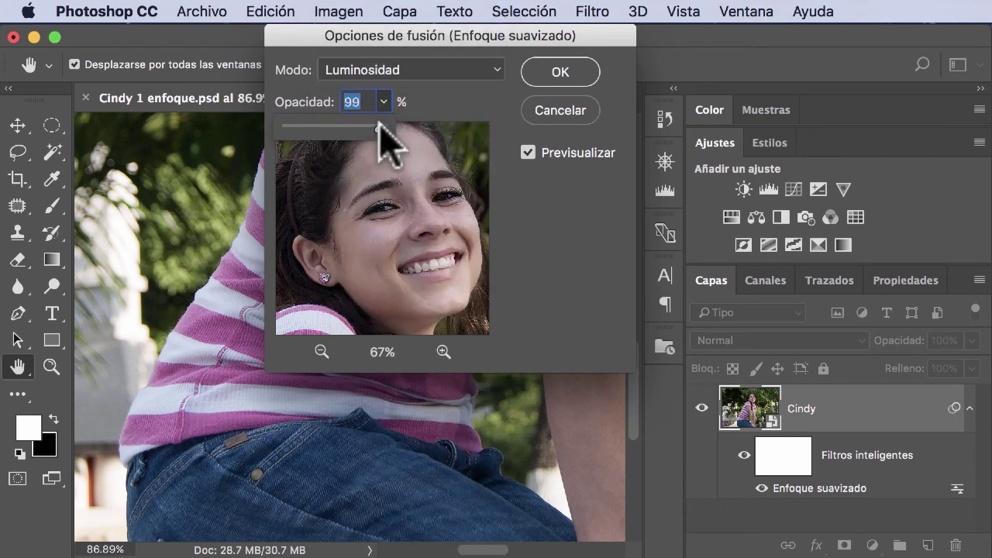
pyautogui.moveTo(379, 125)
pyautogui.mouseDown()
pyautogui.moveTo(347, 126)
pyautogui.moveTo(358, 126)
pyautogui.mouseUp()
pyautogui.click(526, 154)
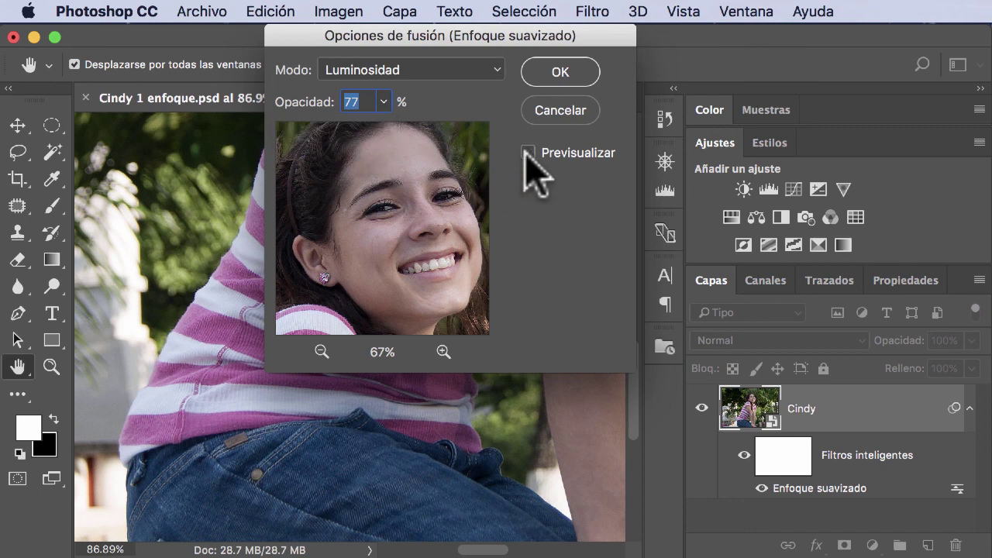
pyautogui.click(558, 71)
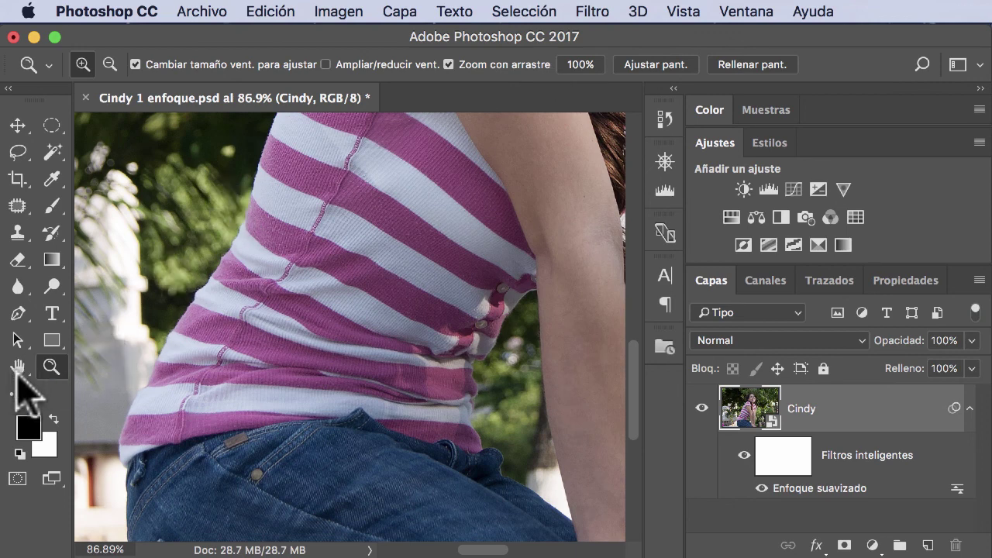
# Step: Fit the whole portrait on screen, then review the filter's blending preview and cancel
pyautogui.click(20, 367)
pyautogui.doubleClick(20, 367)
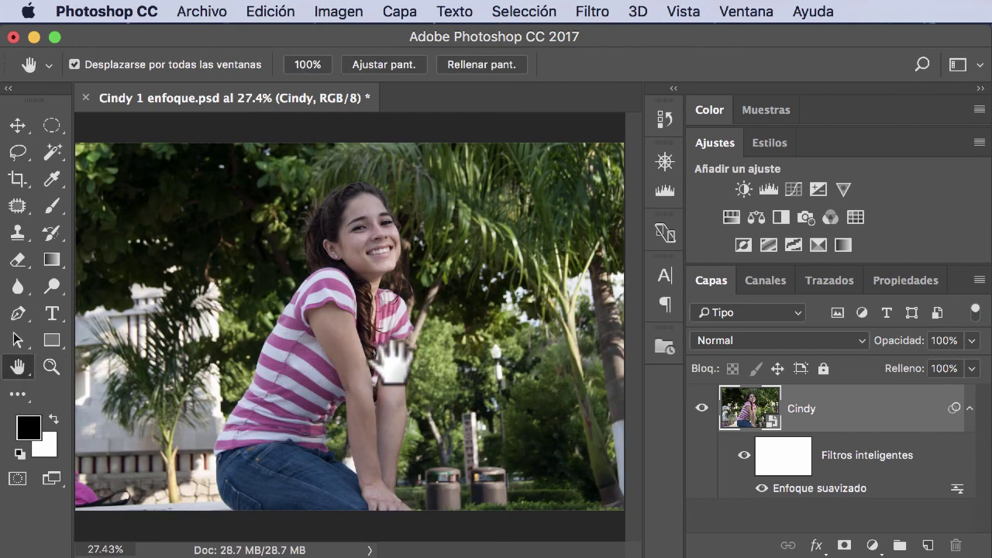
pyautogui.doubleClick(957, 490)
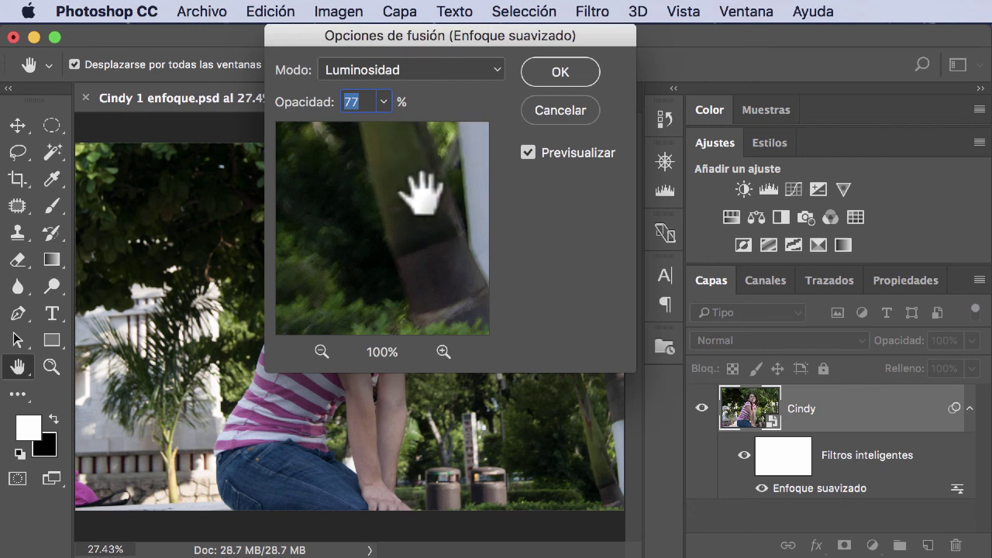
pyautogui.click(321, 351)
pyautogui.click(322, 351)
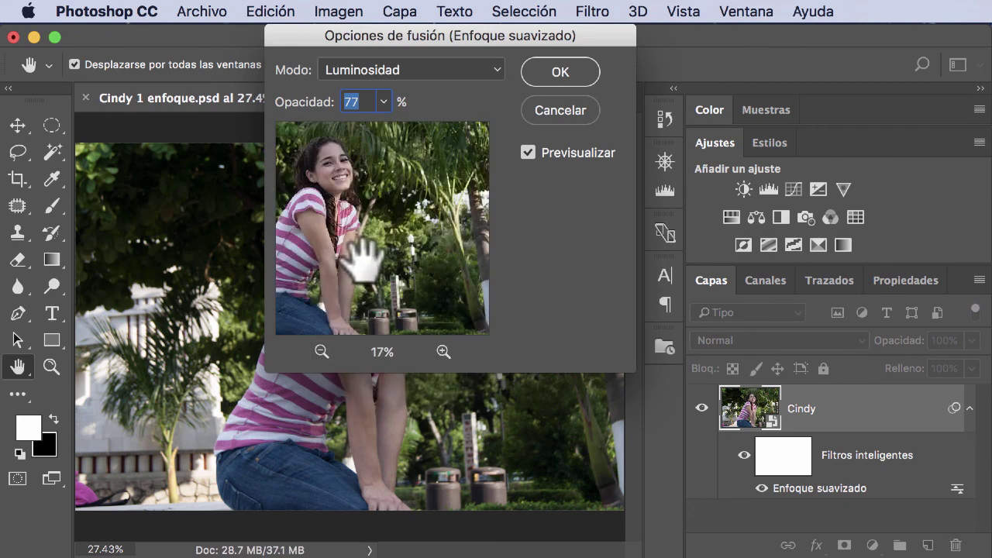
pyautogui.moveTo(364, 259); pyautogui.dragTo(406, 271)
pyautogui.click(546, 108)
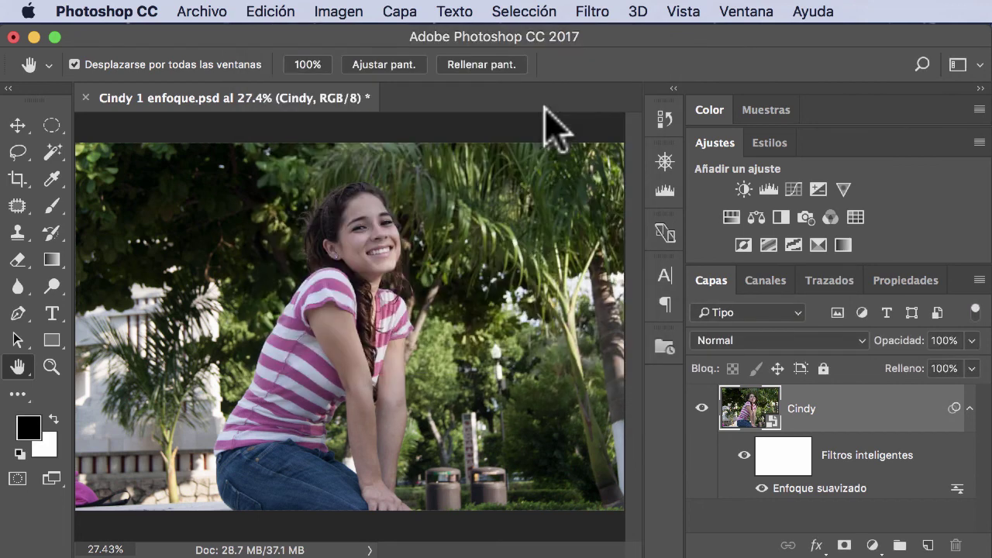
pyautogui.click(863, 341)
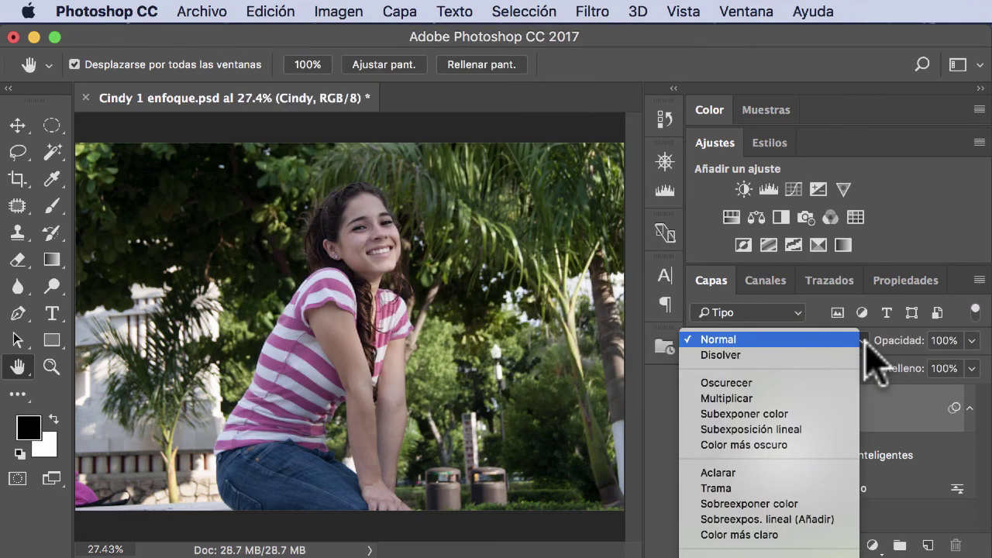
pyautogui.click(874, 358)
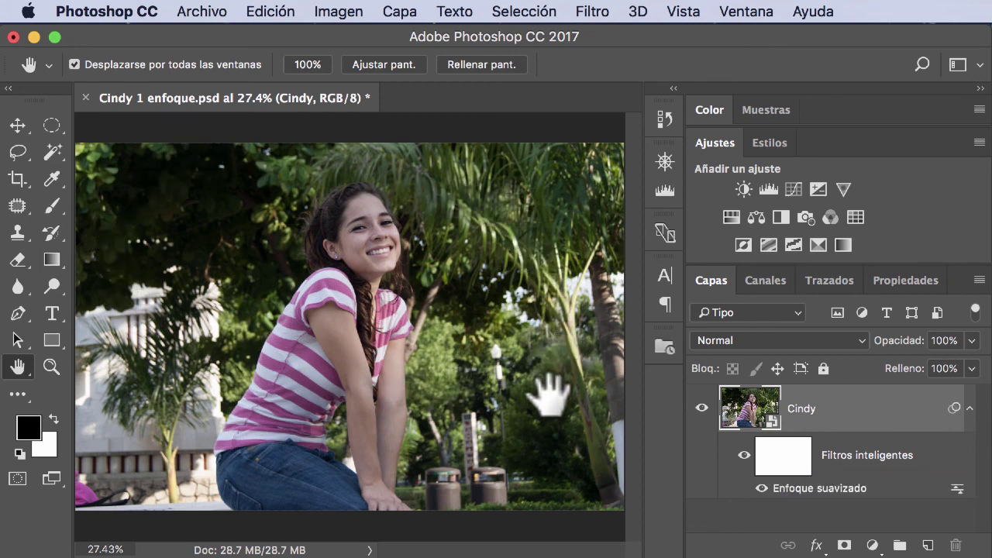
# Step: Select the Enfoque suavizado filter mask after briefly targeting the Cindy layer
pyautogui.click(785, 470)
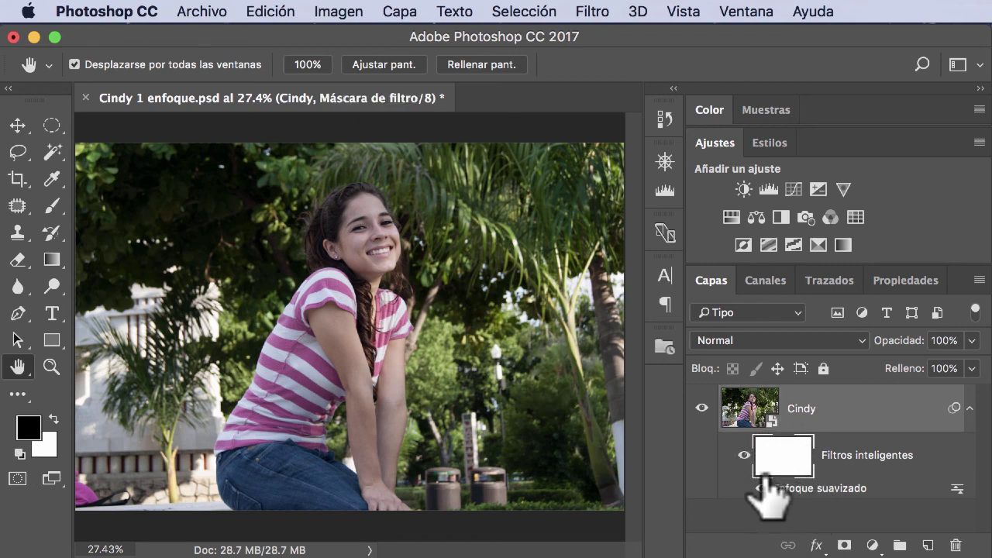
pyautogui.click(736, 413)
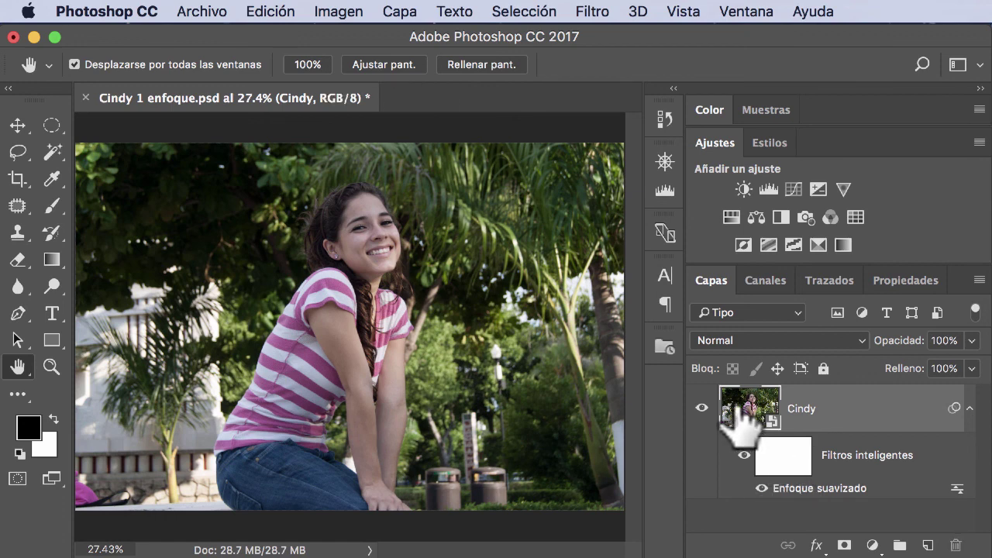
pyautogui.click(785, 472)
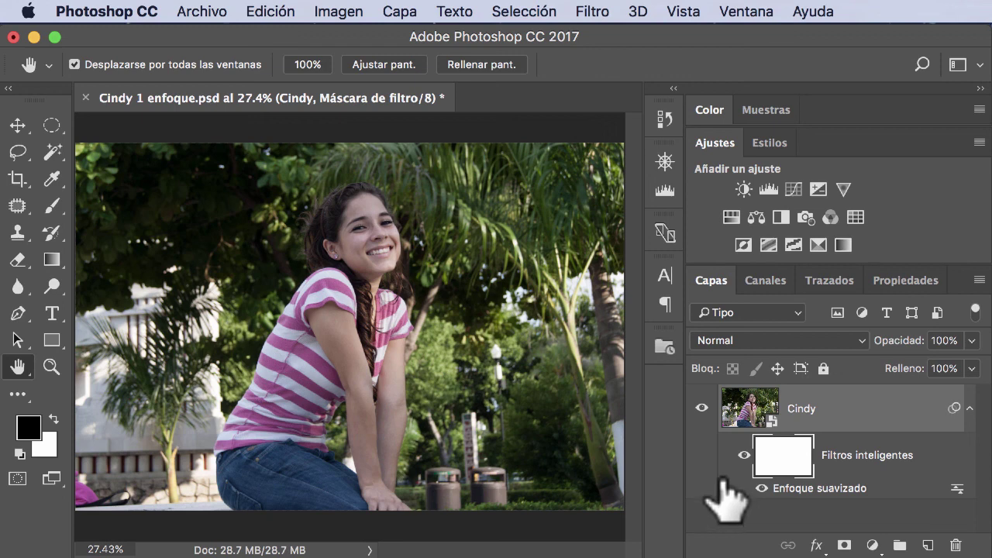
# Step: Open the filter mask's Properties and invert the mask to solid black
pyautogui.doubleClick(782, 457)
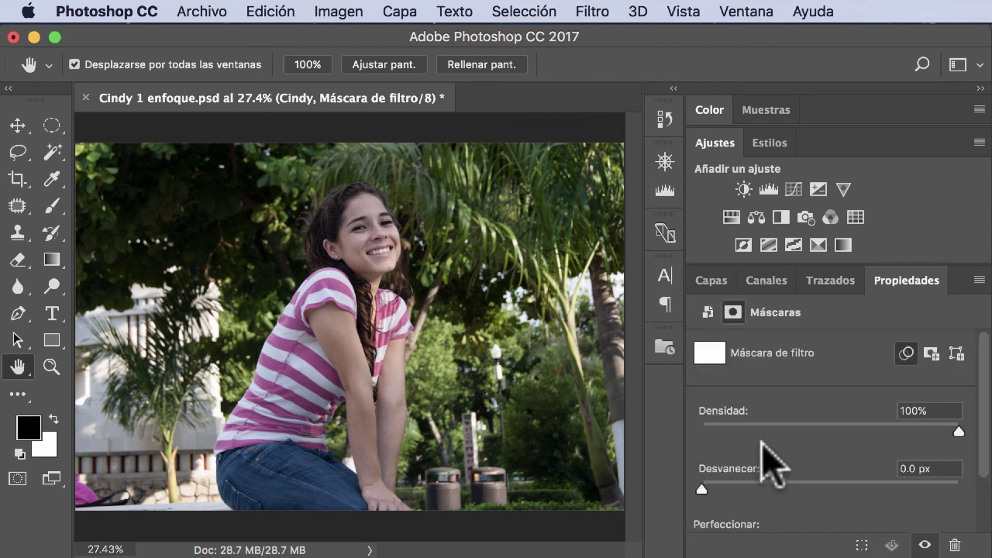
pyautogui.scroll(-3, 801, 432)
pyautogui.scroll(3, 803, 436)
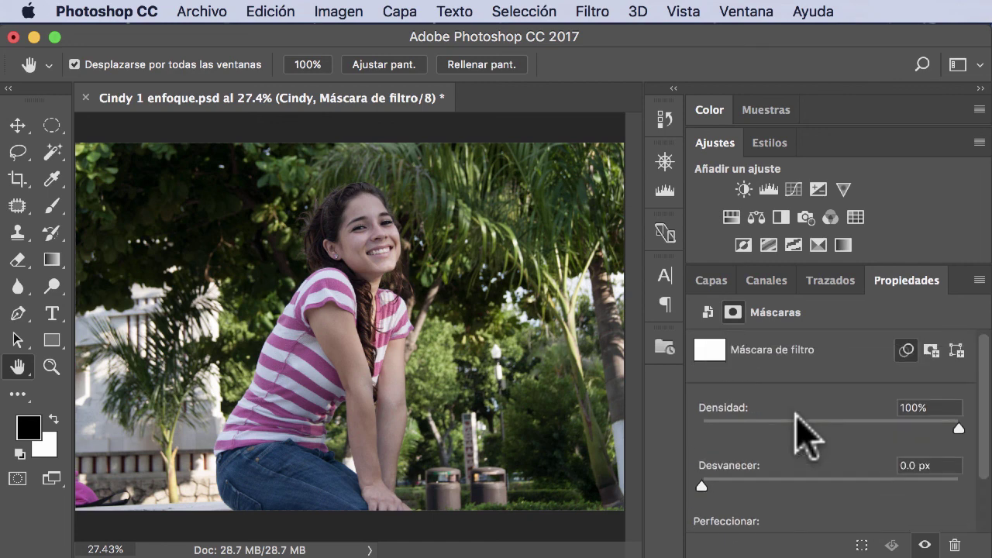
pyautogui.doubleClick(725, 144)
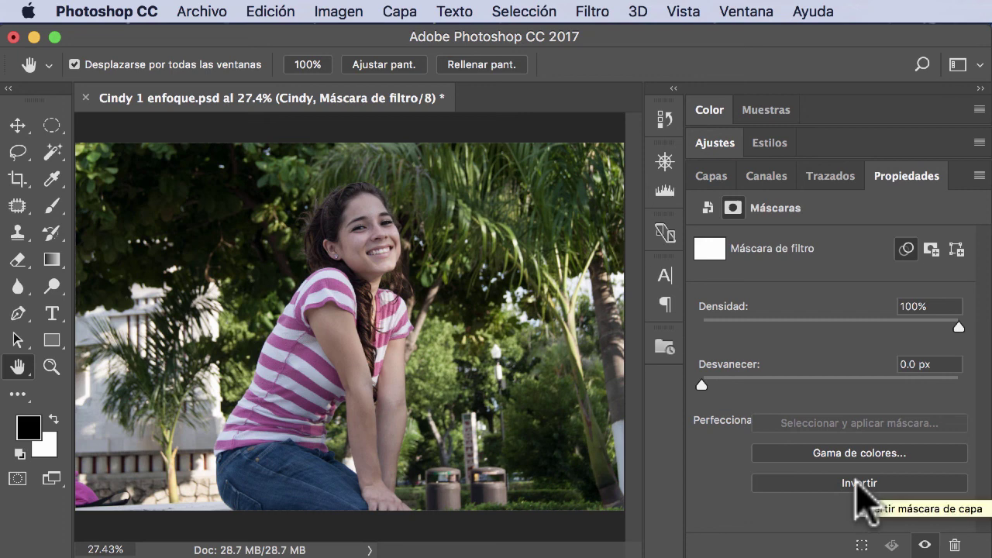
pyautogui.click(857, 488)
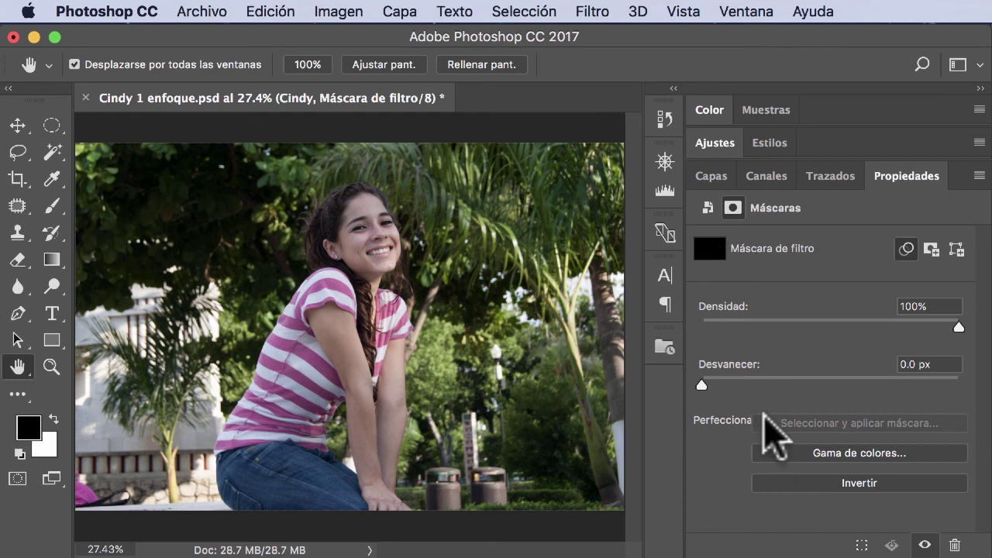
pyautogui.click(823, 480)
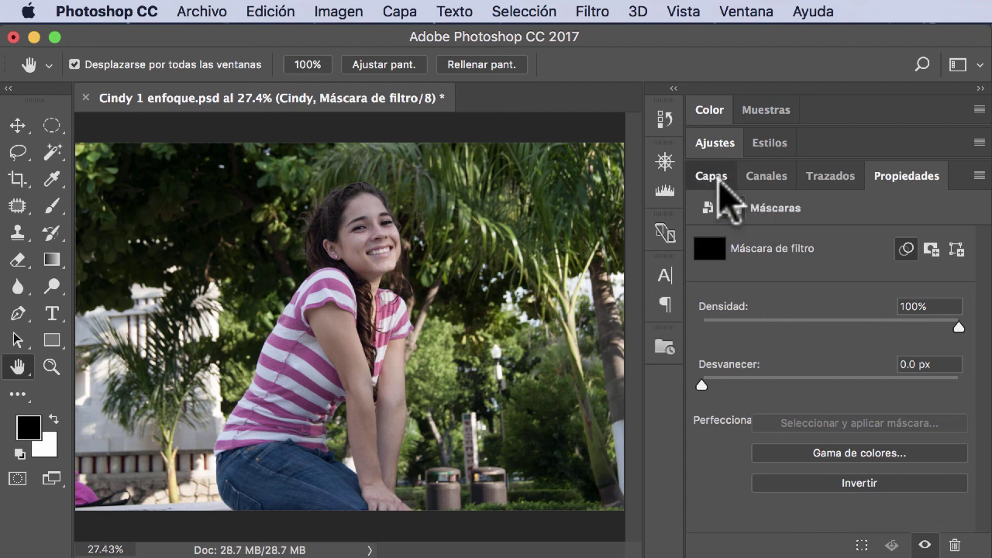
pyautogui.click(714, 177)
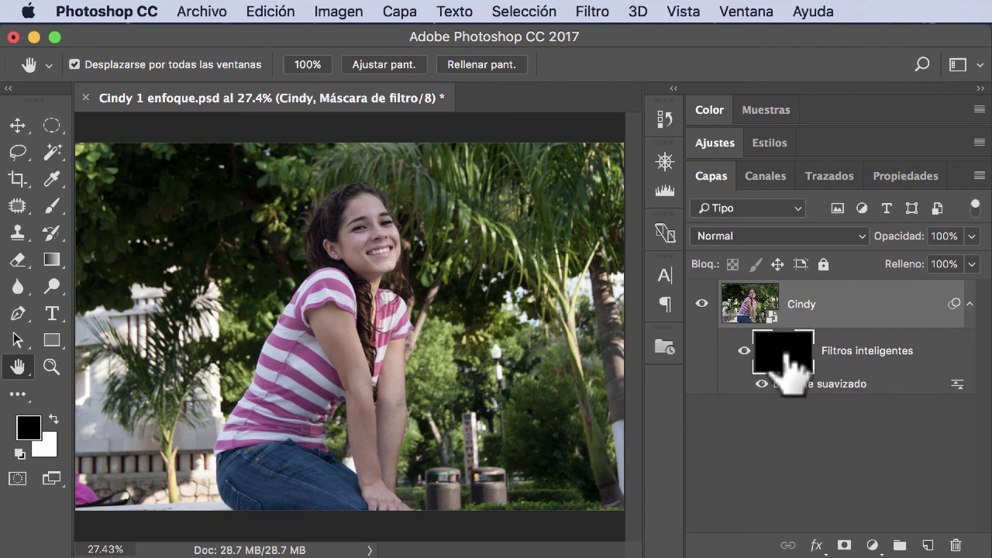
pyautogui.doubleClick(786, 355)
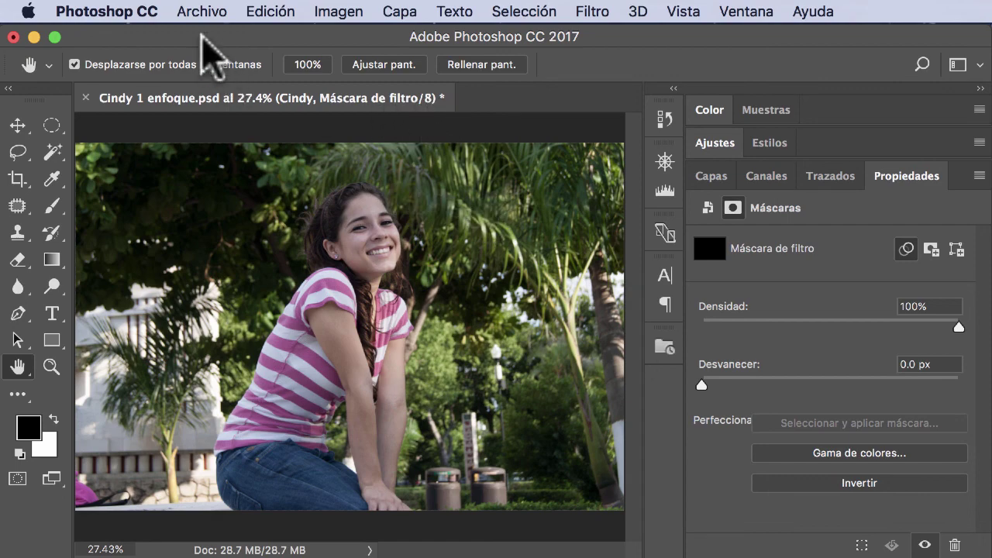
# Step: Try Edit > Fill with Black, cancel it, and undo the mask inversion
pyautogui.click(264, 11)
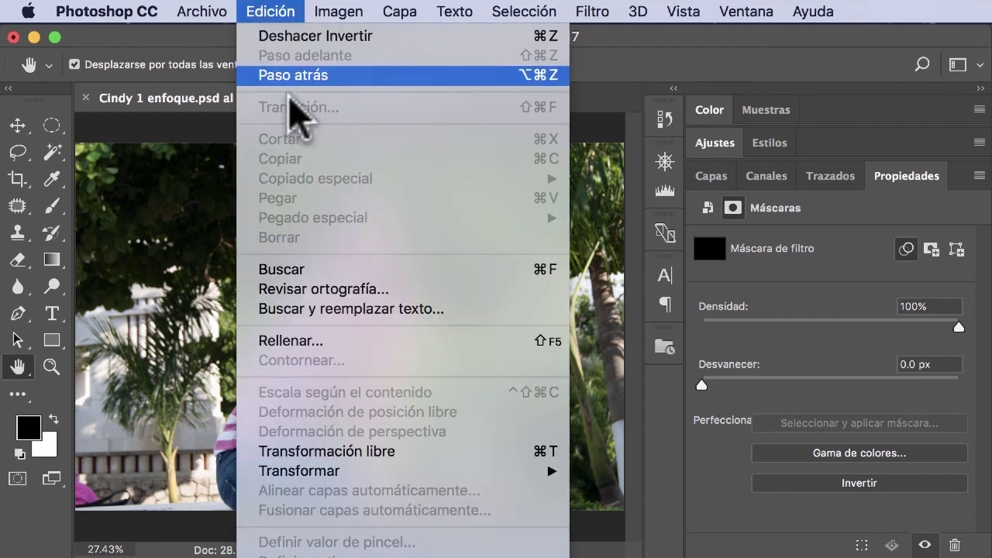
pyautogui.click(322, 341)
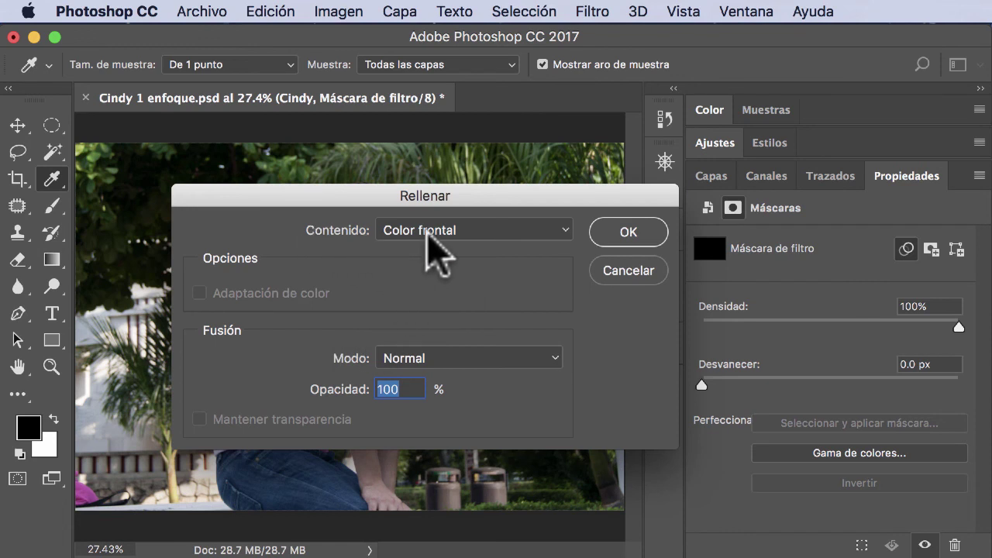
pyautogui.click(431, 230)
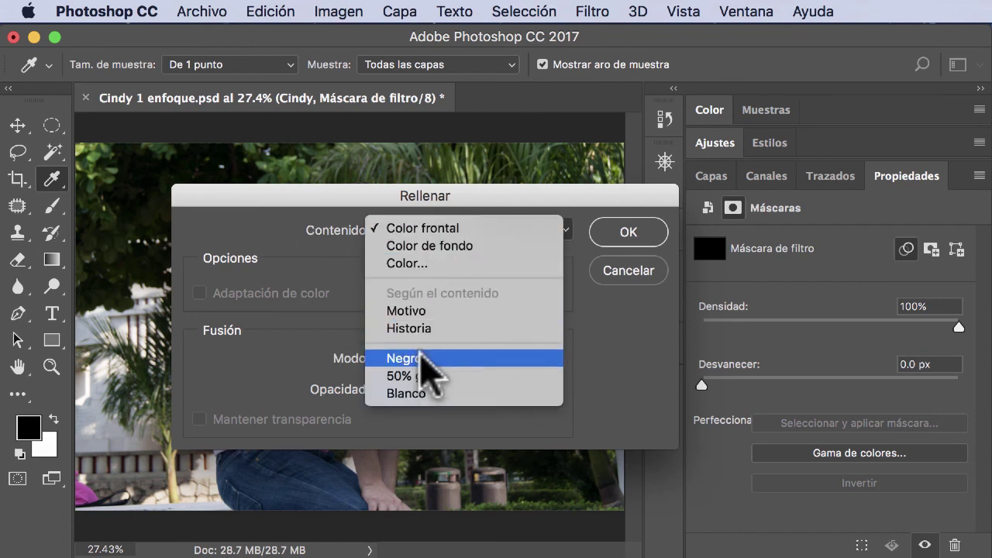
pyautogui.click(421, 357)
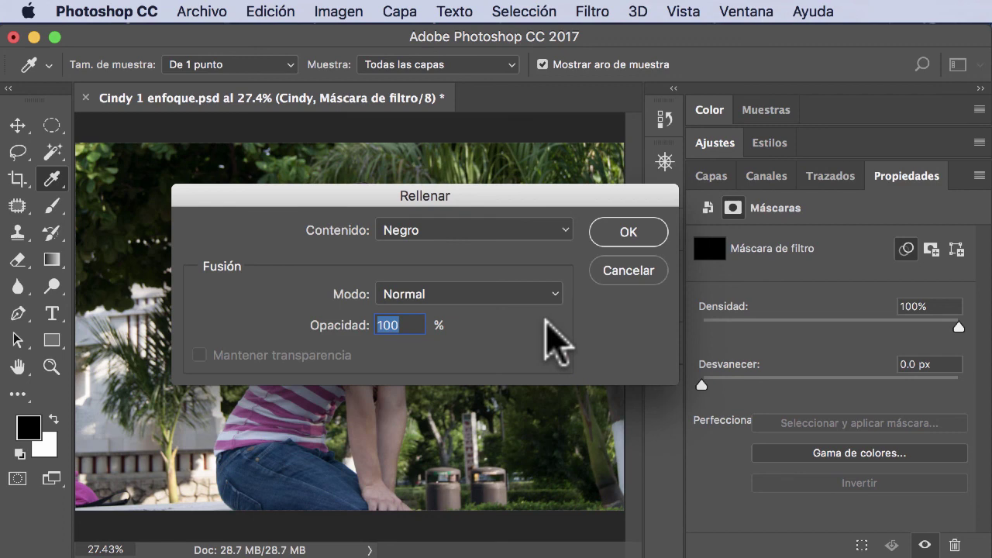
pyautogui.click(601, 271)
pyautogui.press('h')
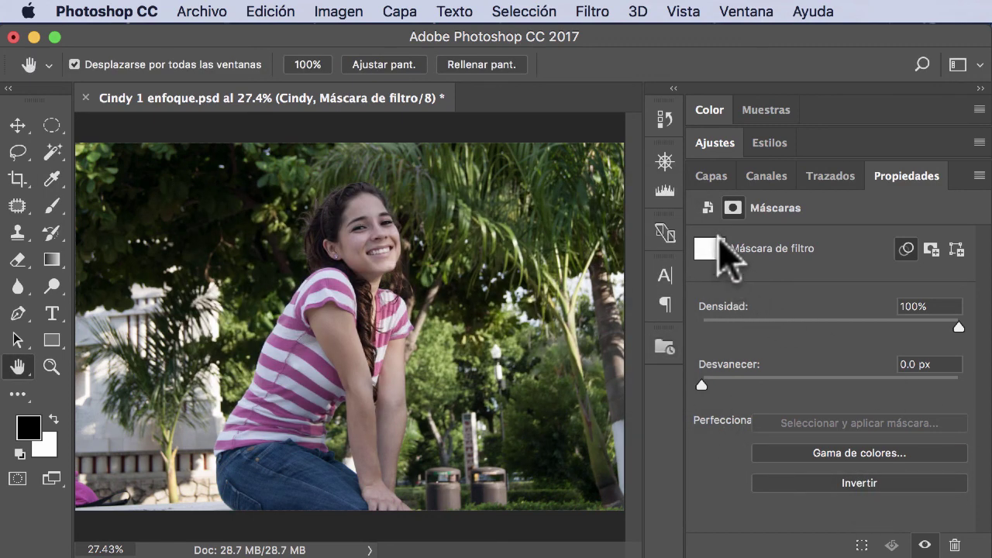
pyautogui.click(710, 177)
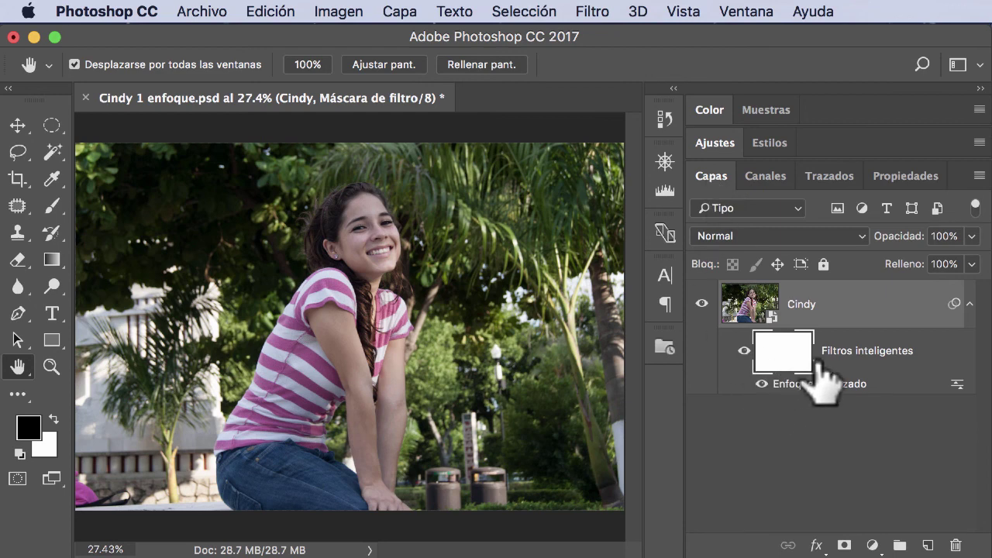
# Step: Fill the filter mask with Black using Edit > Fill
pyautogui.click(279, 11)
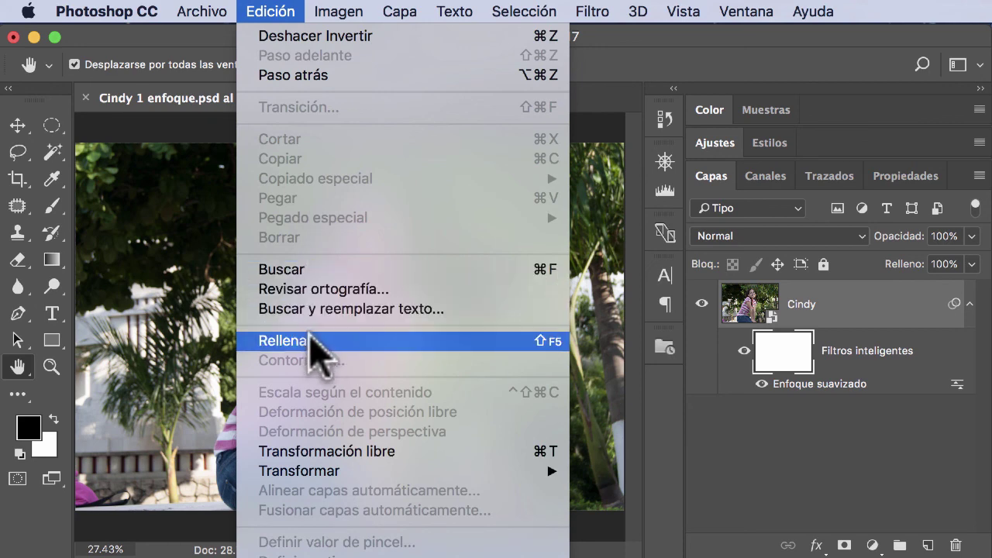
pyautogui.click(310, 339)
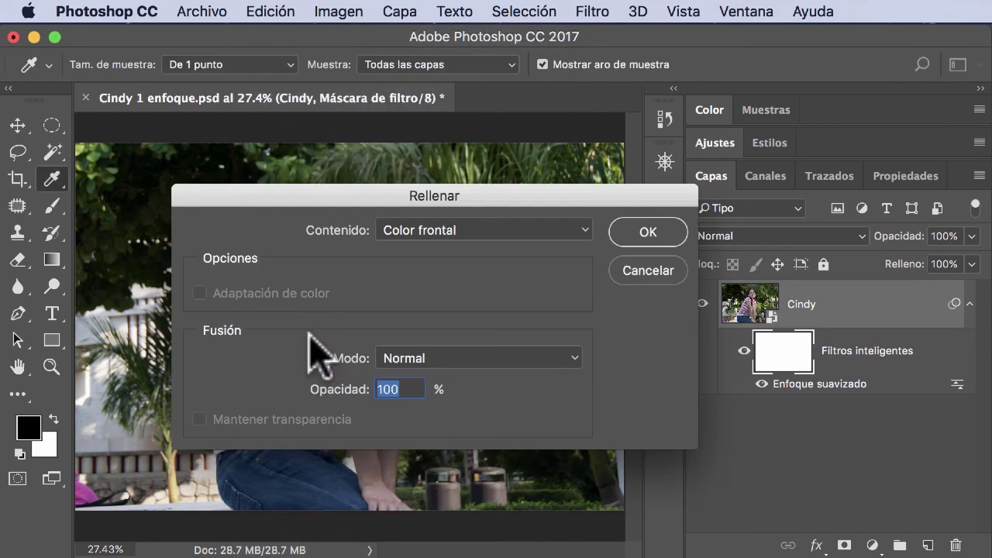
pyautogui.click(468, 231)
pyautogui.click(450, 358)
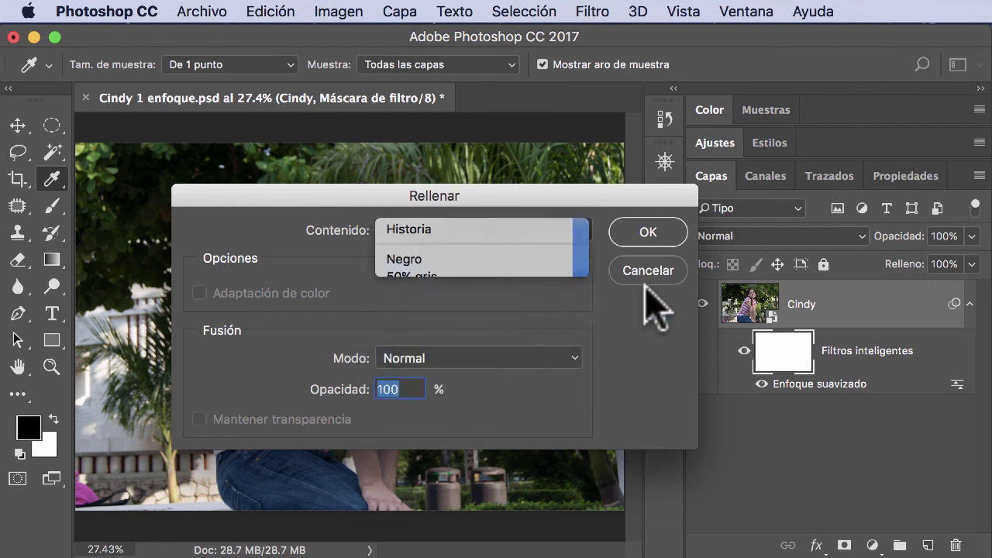
pyautogui.click(649, 236)
pyautogui.press('h')
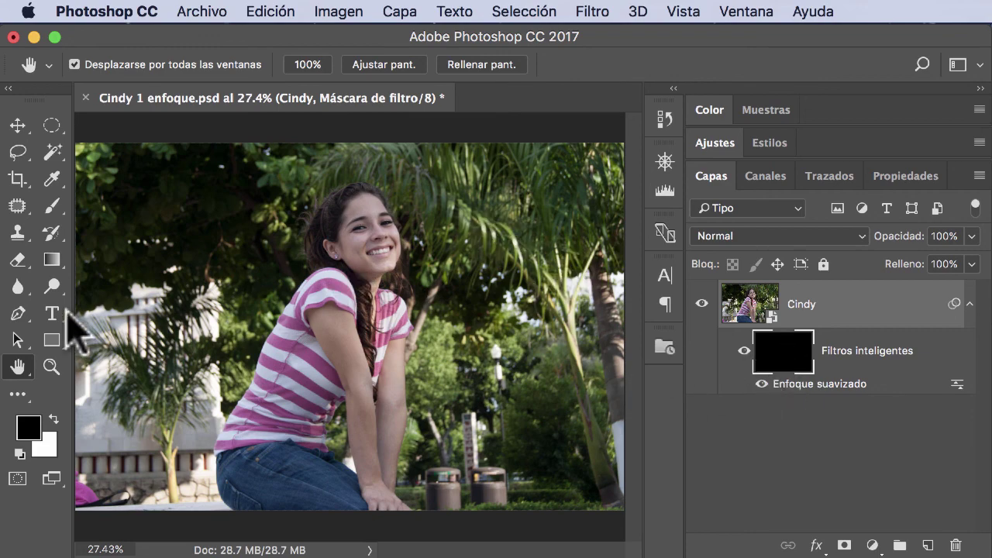
# Step: Zoom in closely and centre the girl's face in view
pyautogui.click(51, 367)
pyautogui.click(353, 290)
pyautogui.moveTo(354, 290)
pyautogui.mouseDown()
pyautogui.moveTo(377, 354)
pyautogui.moveTo(439, 380)
pyautogui.mouseUp()
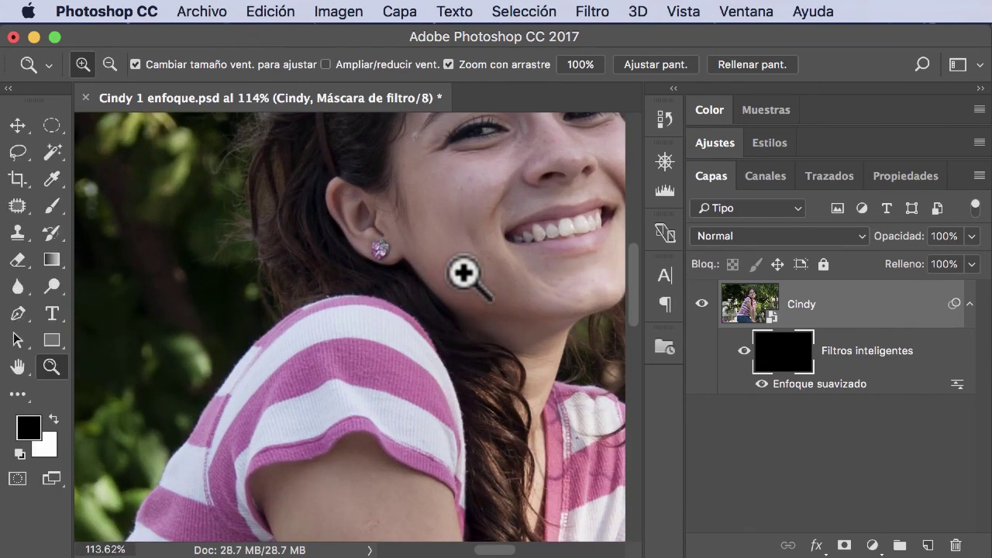
pyautogui.moveTo(442, 233); pyautogui.dragTo(328, 336)
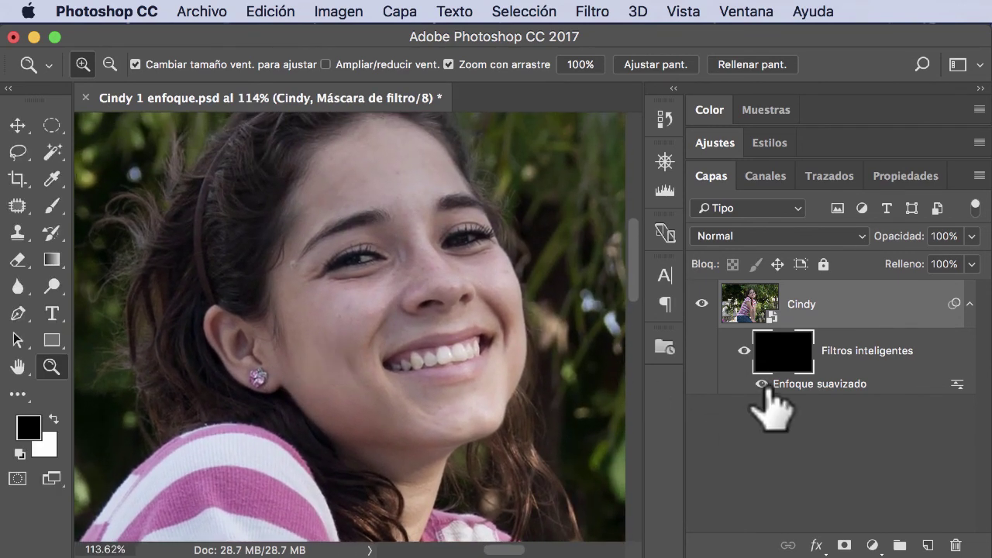
# Step: Target the Cindy layer, re-enable the Enfoque suavizado sharpening, and fit the photo on screen
pyautogui.click(763, 380)
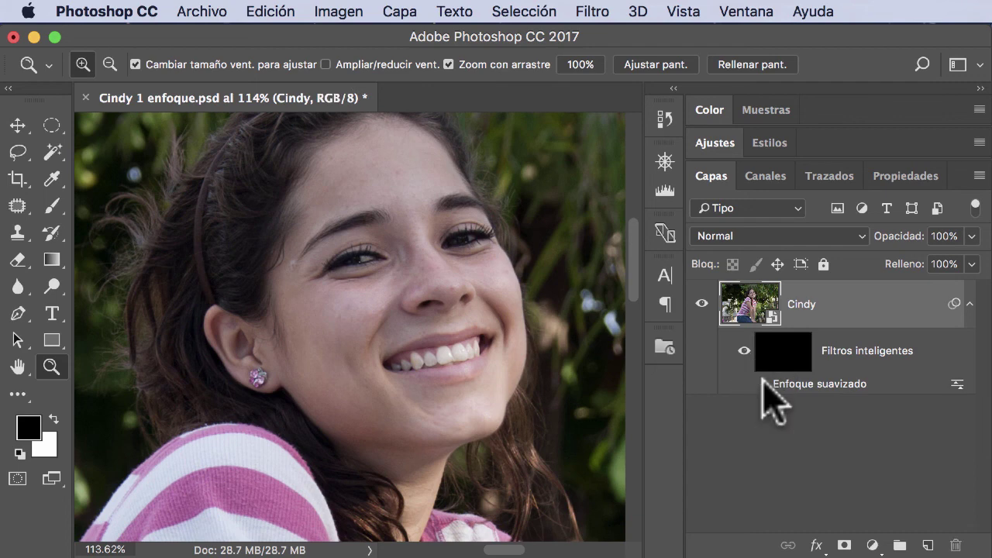
pyautogui.click(761, 383)
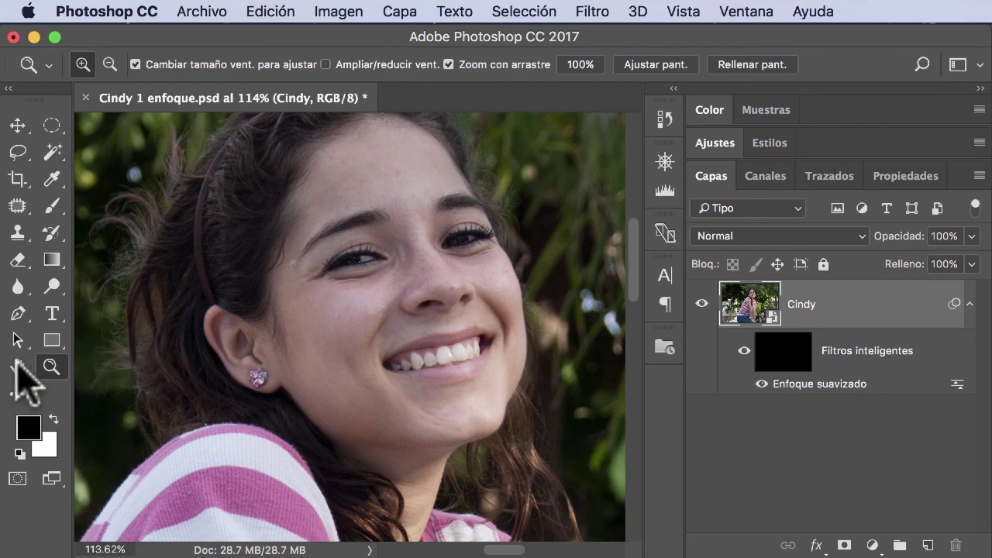
pyautogui.doubleClick(17, 368)
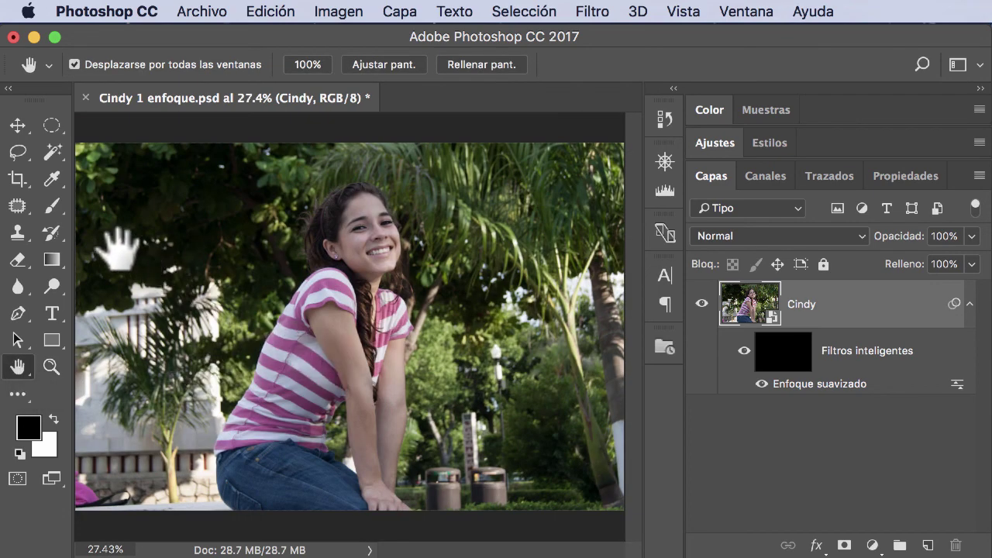
pyautogui.click(52, 205)
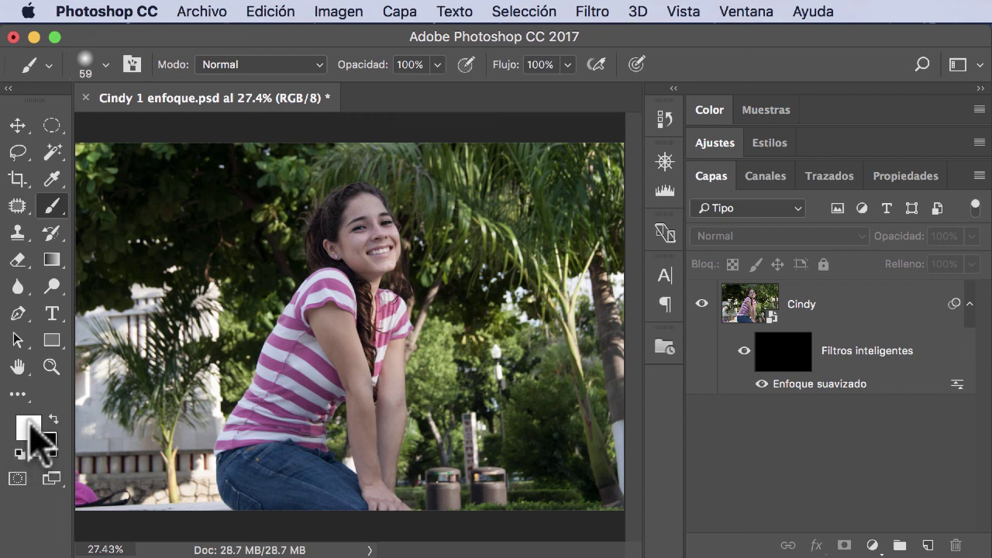
# Step: Set the foreground colour to pure white
pyautogui.click(31, 427)
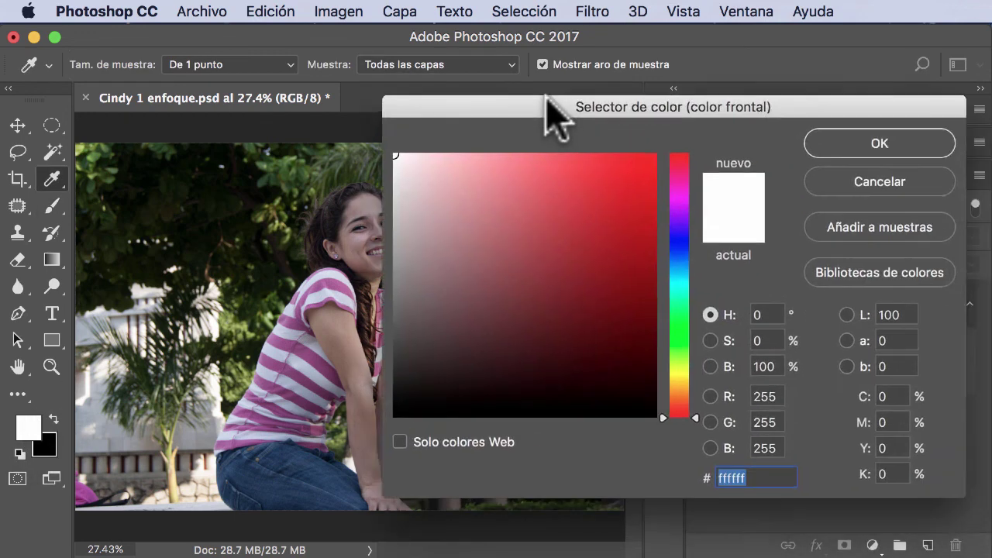
pyautogui.click(398, 176)
pyautogui.moveTo(398, 176); pyautogui.dragTo(381, 148)
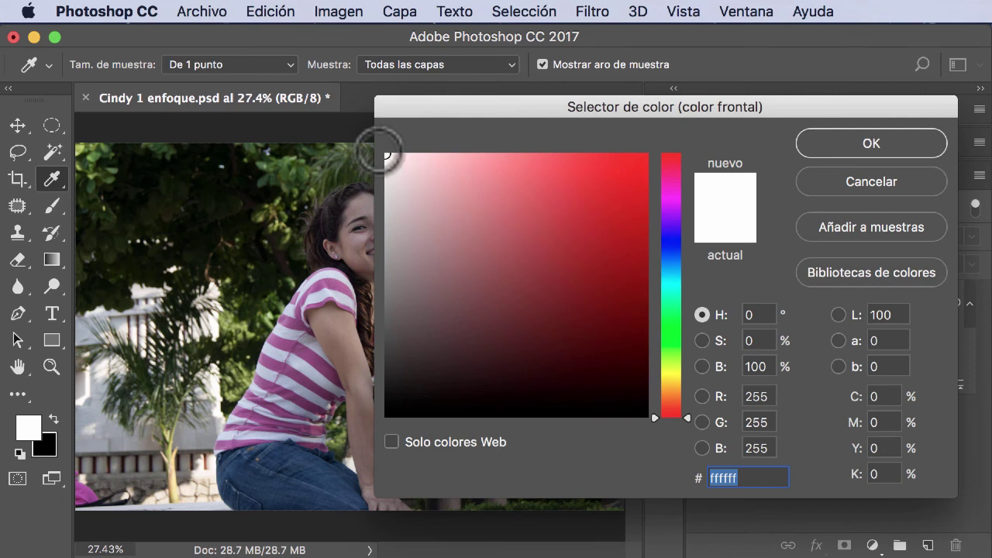
pyautogui.click(863, 142)
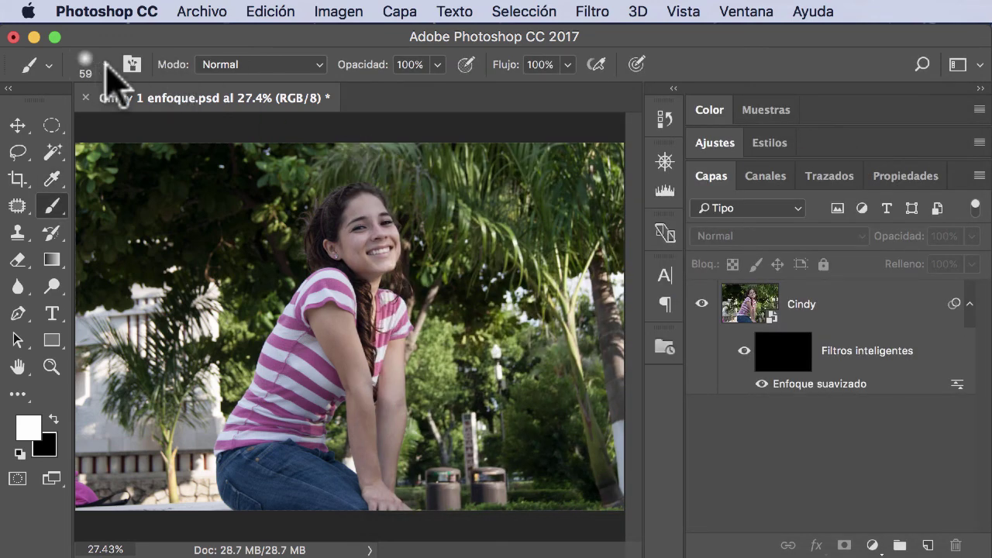
# Step: Target the filter mask and set the brush to 262 px, 0% hardness, 89% opacity
pyautogui.click(106, 64)
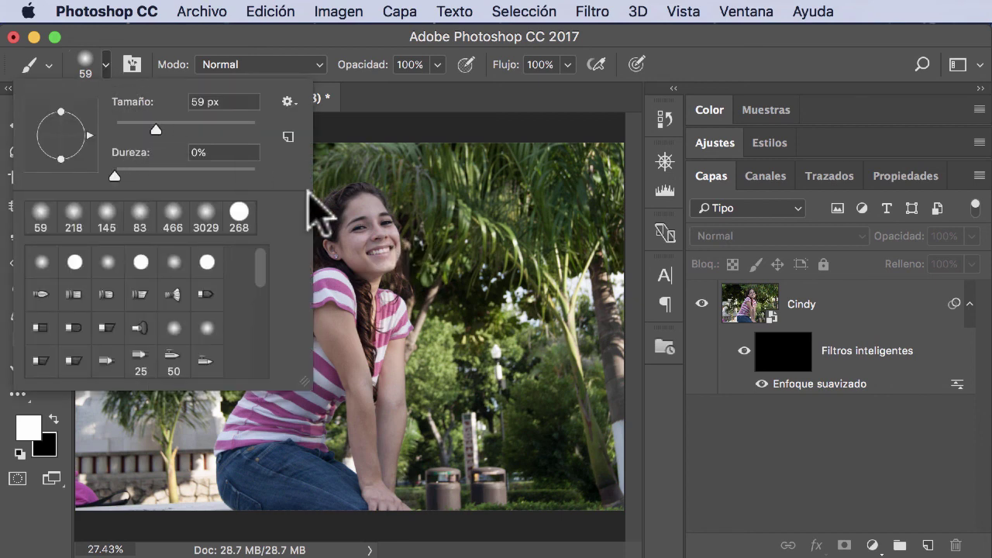
pyautogui.moveTo(161, 124); pyautogui.dragTo(192, 128)
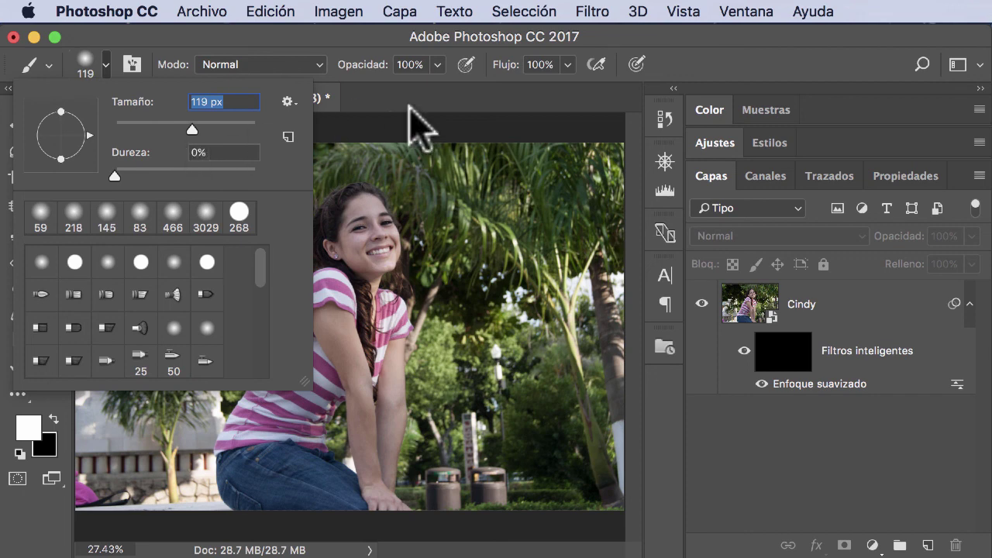
pyautogui.click(382, 137)
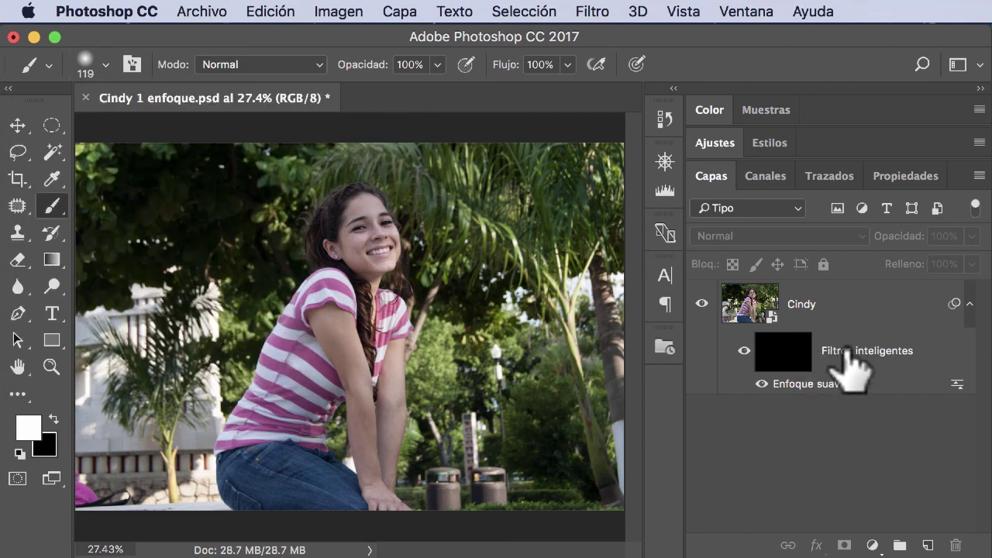
pyautogui.click(798, 357)
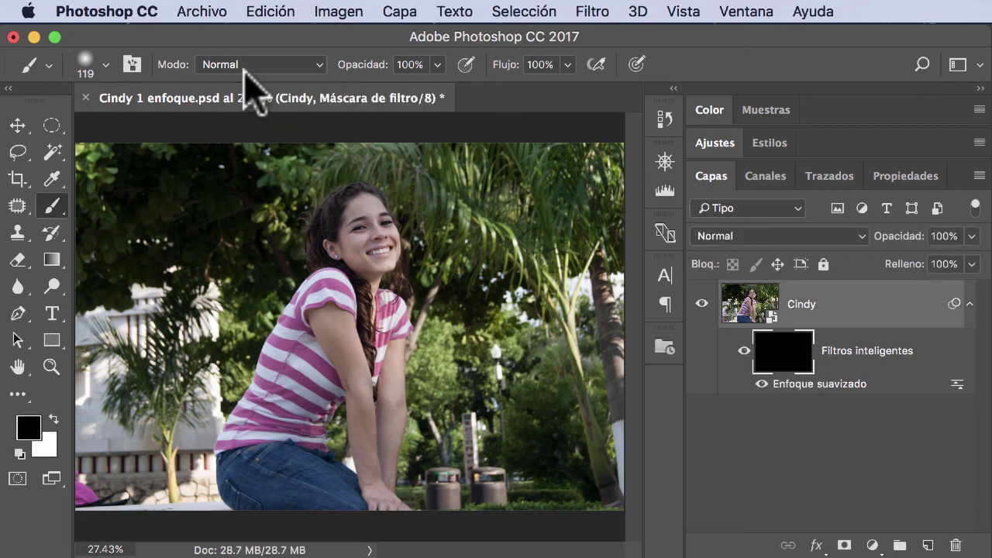
pyautogui.click(106, 64)
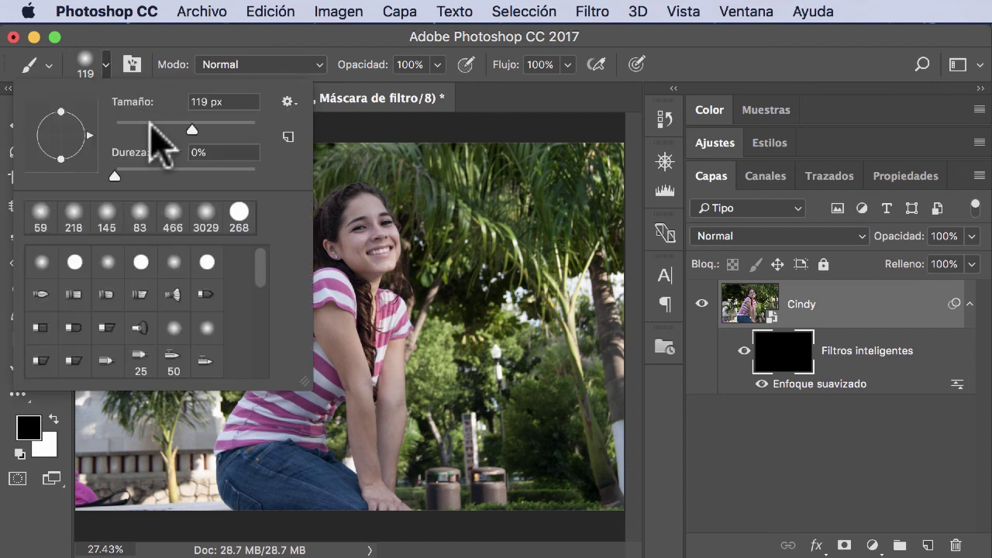
pyautogui.moveTo(191, 129); pyautogui.dragTo(225, 131)
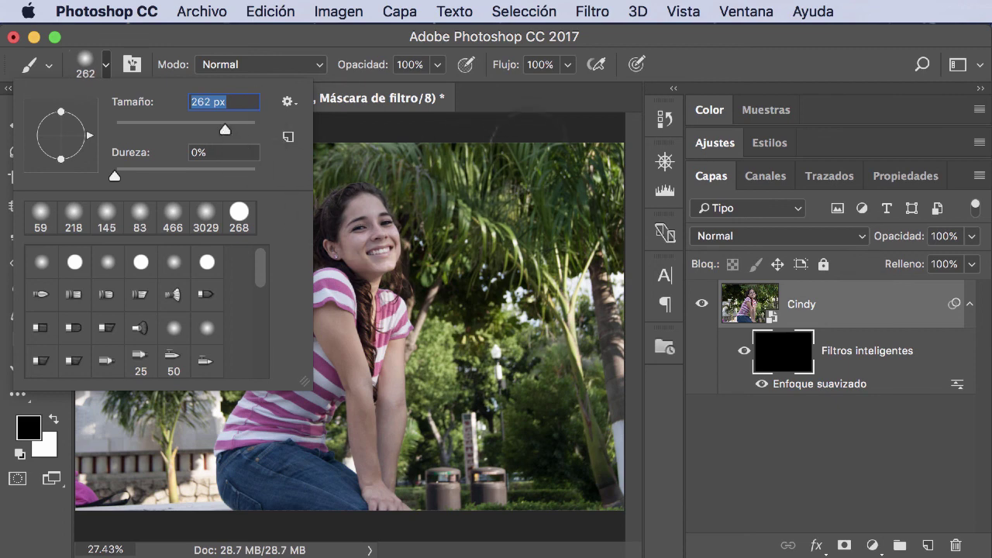
pyautogui.press('Return')
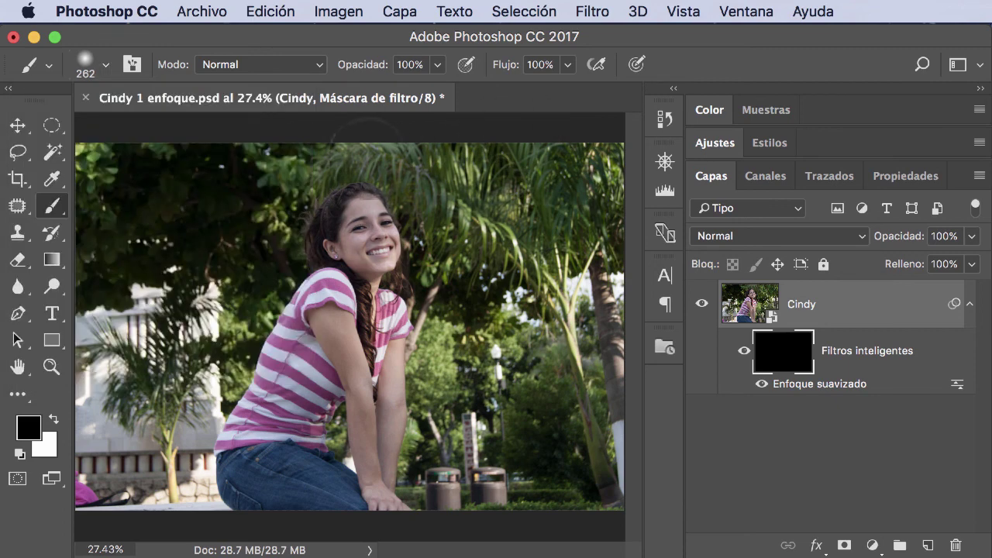
pyautogui.click(436, 68)
pyautogui.moveTo(436, 86); pyautogui.dragTo(422, 86)
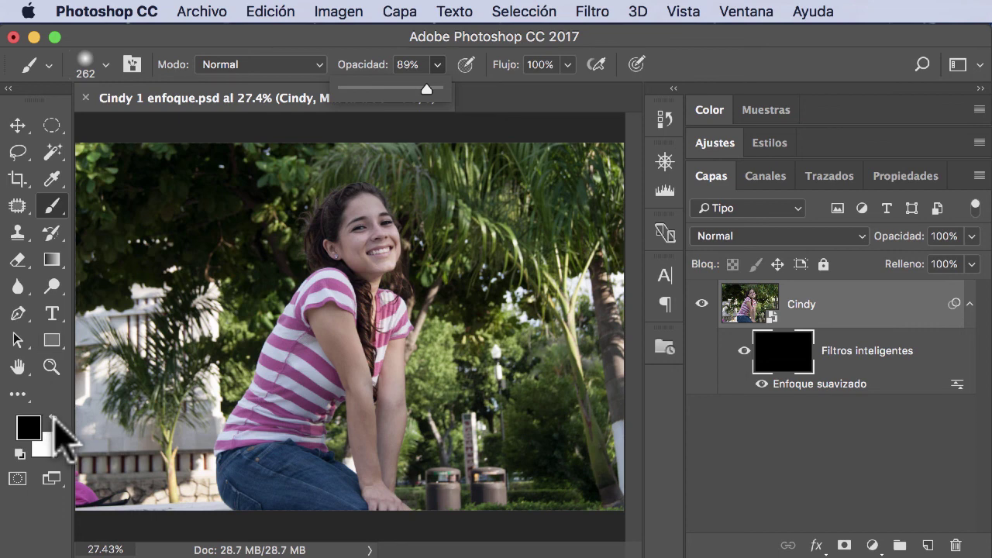
# Step: With white as foreground, paint over the girl's face, arm and torso on the mask
pyautogui.press('x')
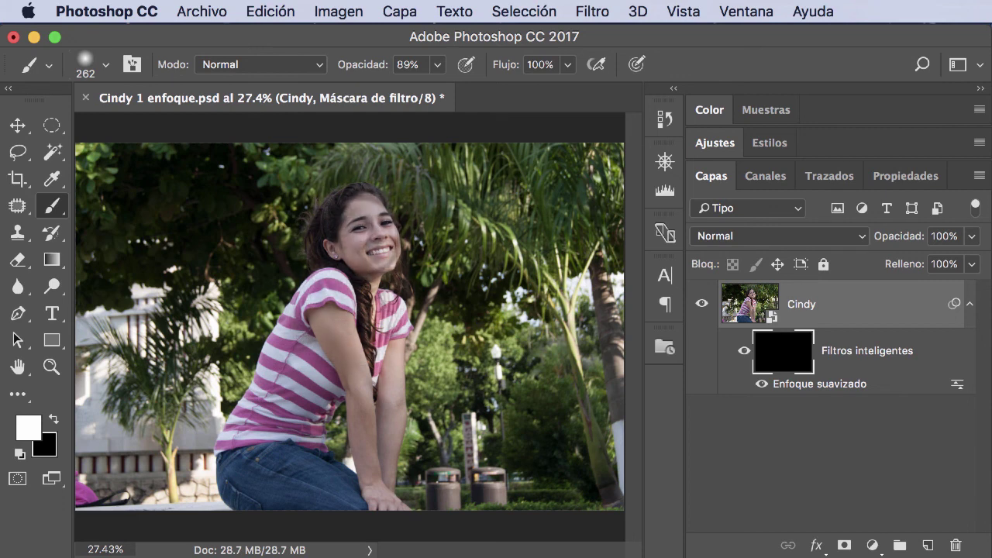
pyautogui.moveTo(364, 217); pyautogui.dragTo(368, 263)
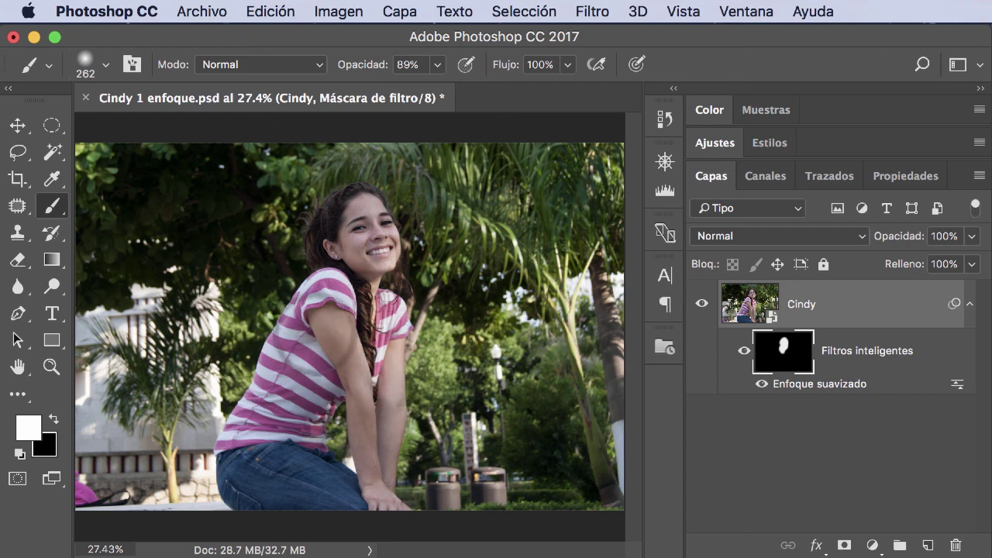
pyautogui.moveTo(268, 388); pyautogui.dragTo(221, 418)
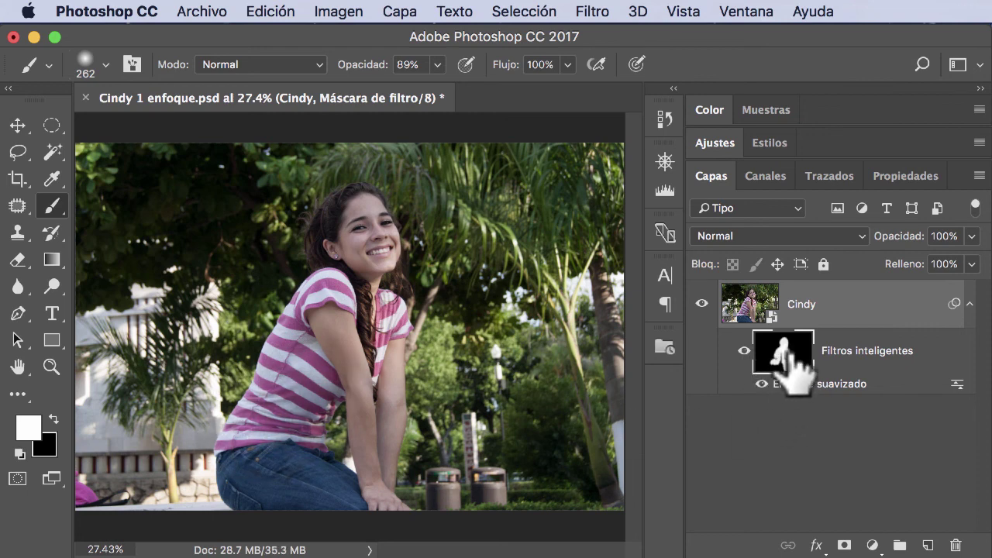
pyautogui.moveTo(225, 426); pyautogui.dragTo(275, 410)
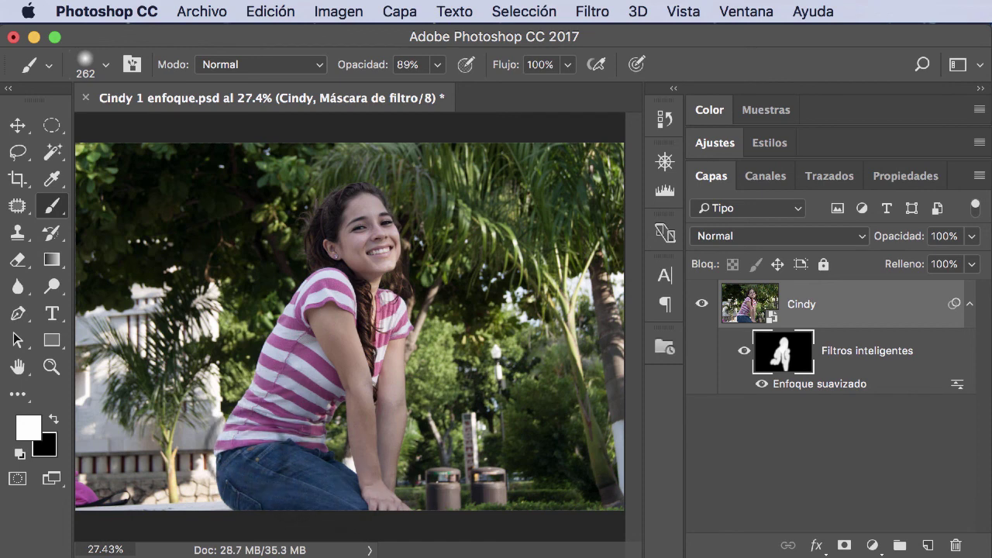
pyautogui.moveTo(248, 434); pyautogui.dragTo(229, 472)
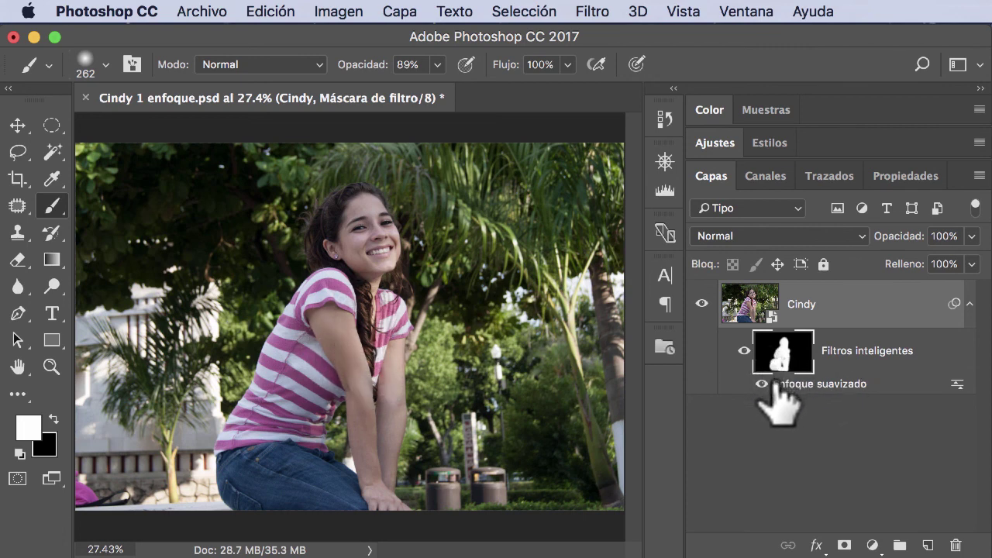
pyautogui.click(52, 368)
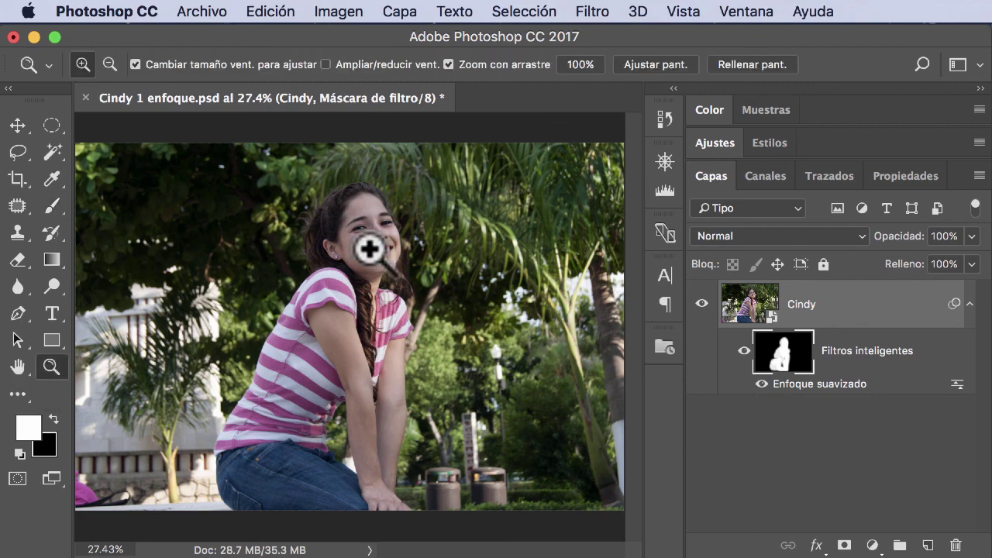
pyautogui.moveTo(371, 251)
pyautogui.mouseDown()
pyautogui.moveTo(456, 276)
pyautogui.moveTo(506, 315)
pyautogui.mouseUp()
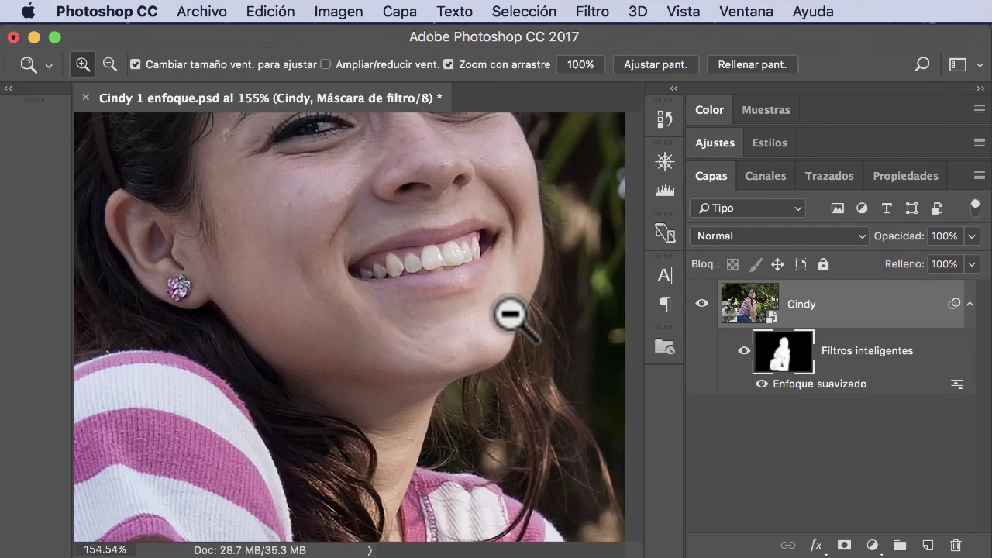
pyautogui.moveTo(469, 271); pyautogui.dragTo(473, 437)
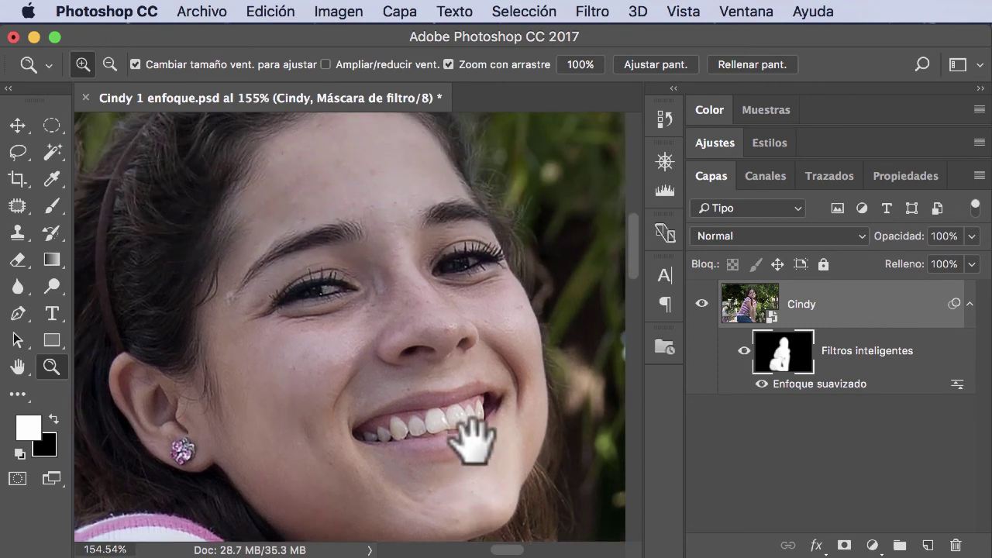
pyautogui.click(761, 384)
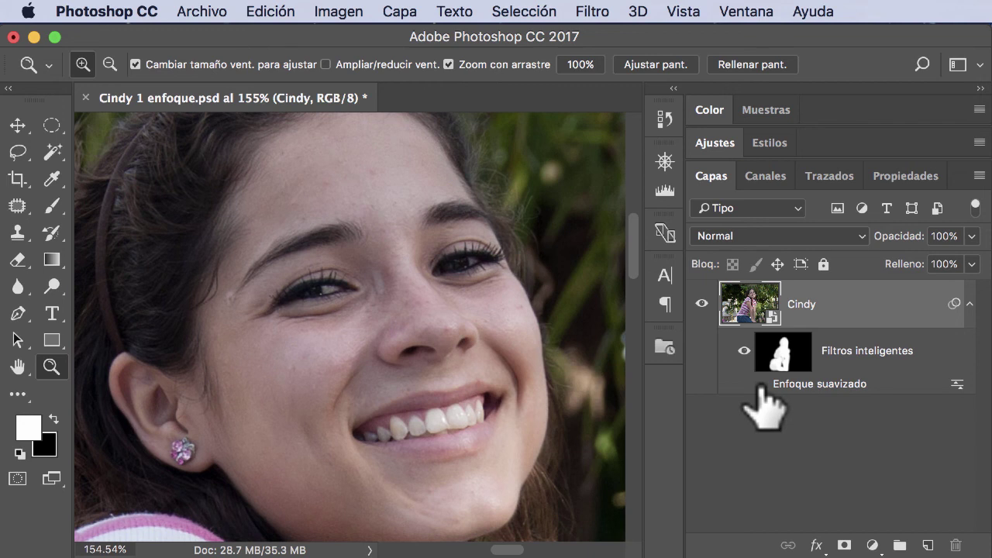
pyautogui.click(761, 383)
pyautogui.click(761, 383)
pyautogui.click(761, 384)
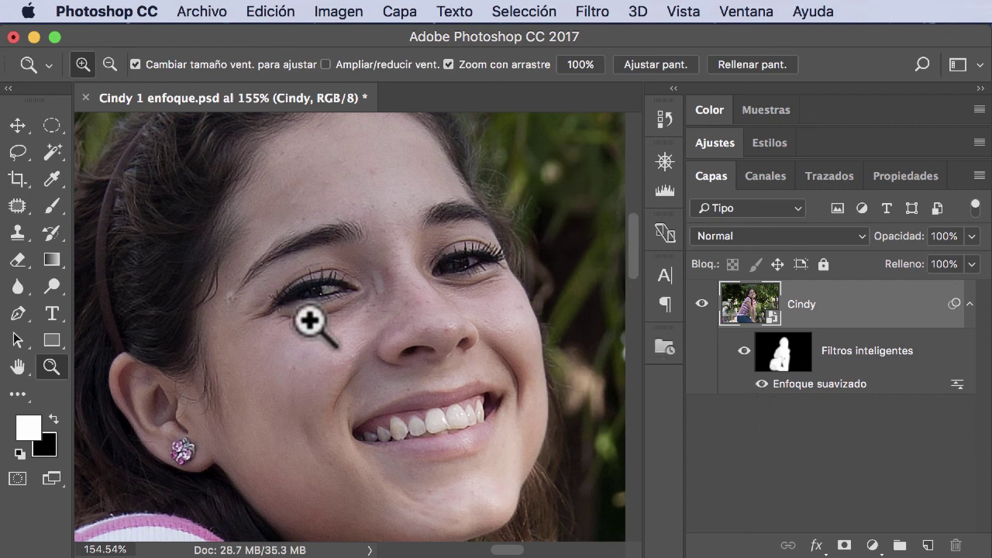
pyautogui.doubleClick(17, 367)
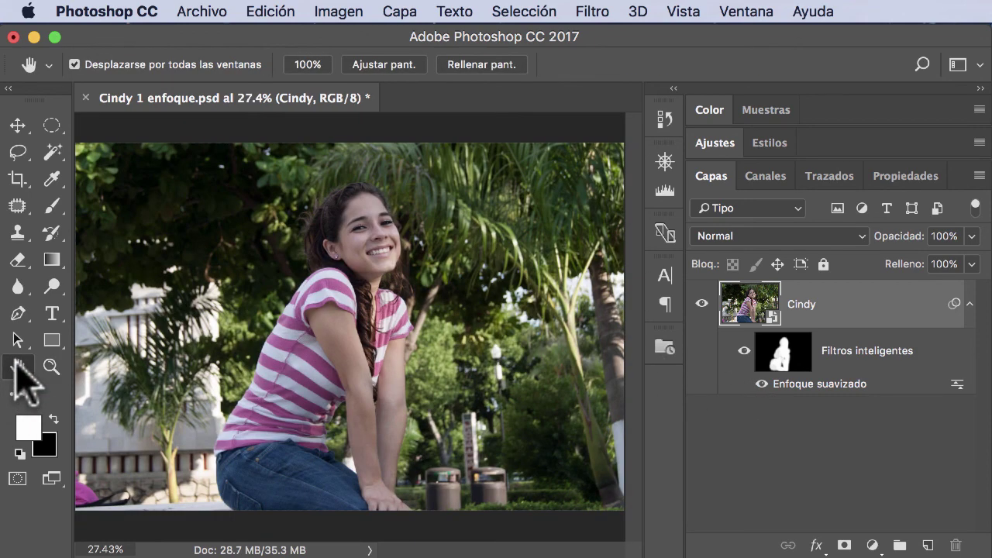
pyautogui.click(783, 353)
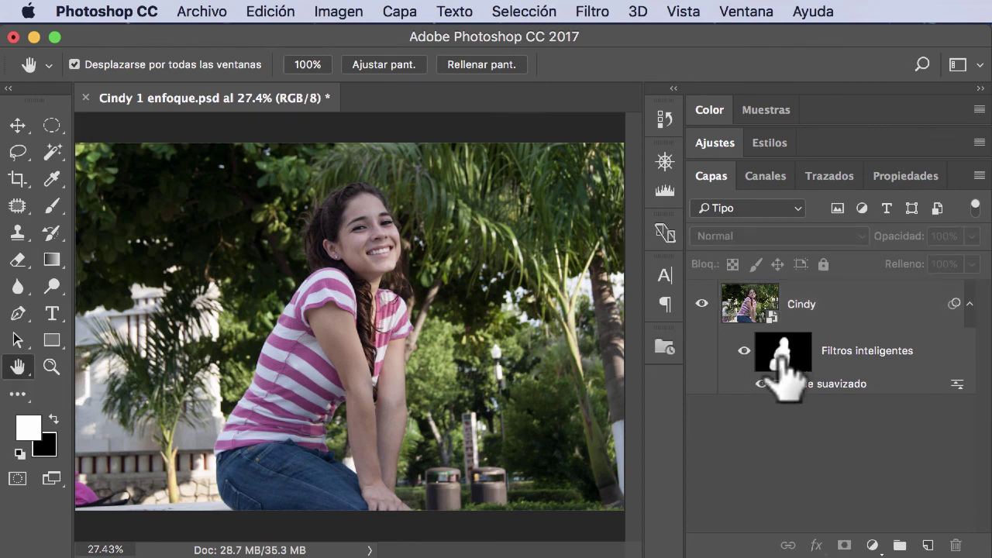